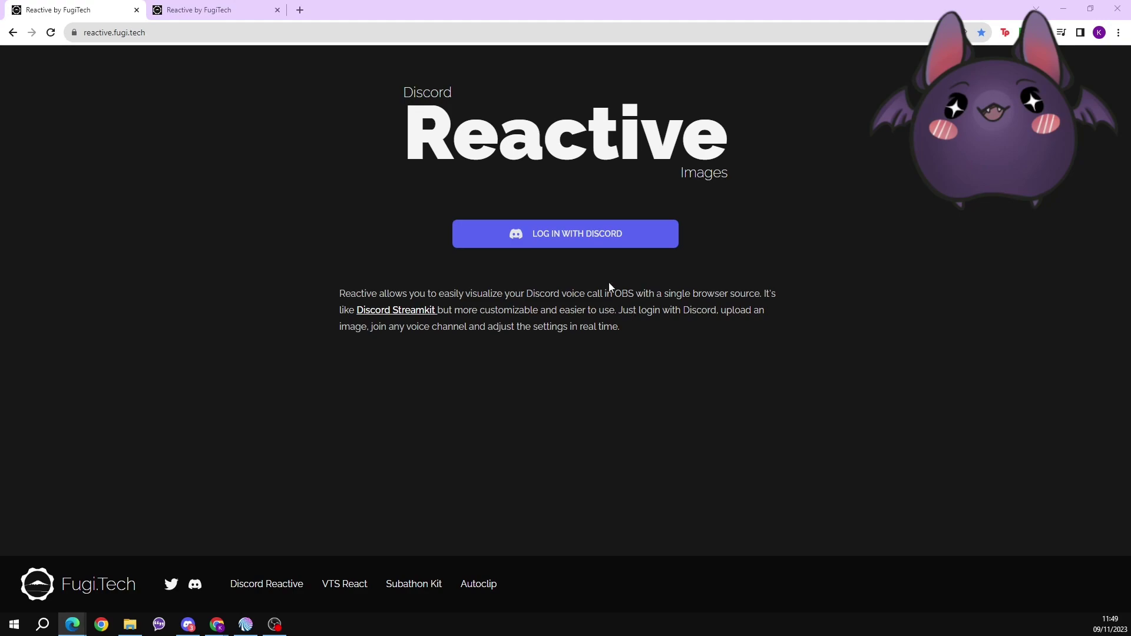
Step: Log in to Discord Reactive by authorizing Reactive Images, and save the Default model with its speaking and inactive bat images
click(597, 242)
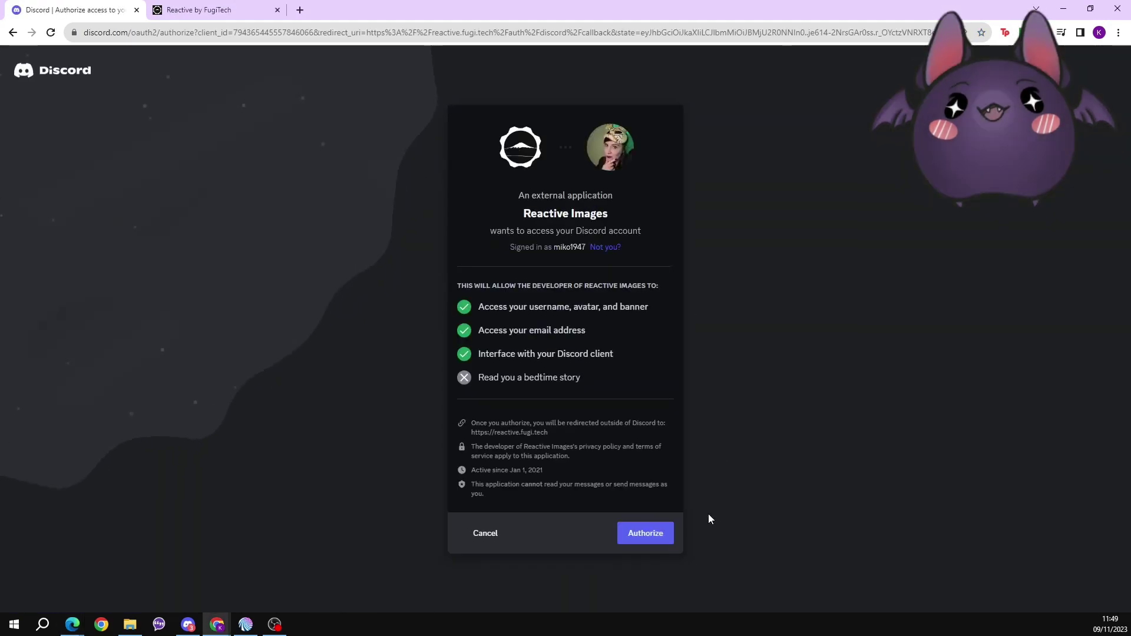
click(660, 534)
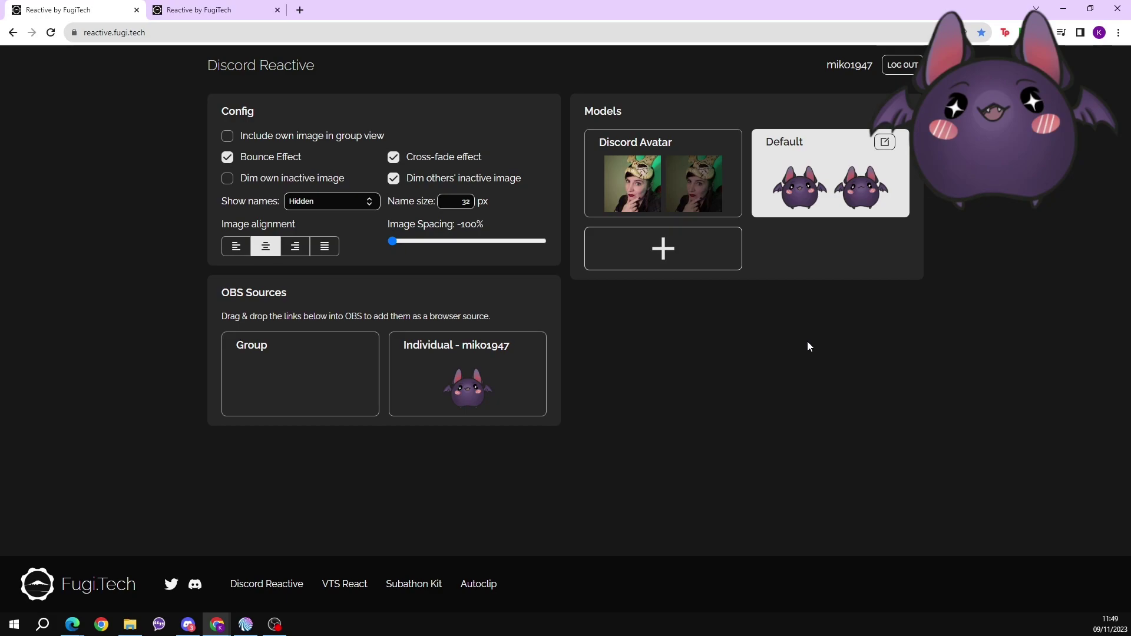
click(885, 142)
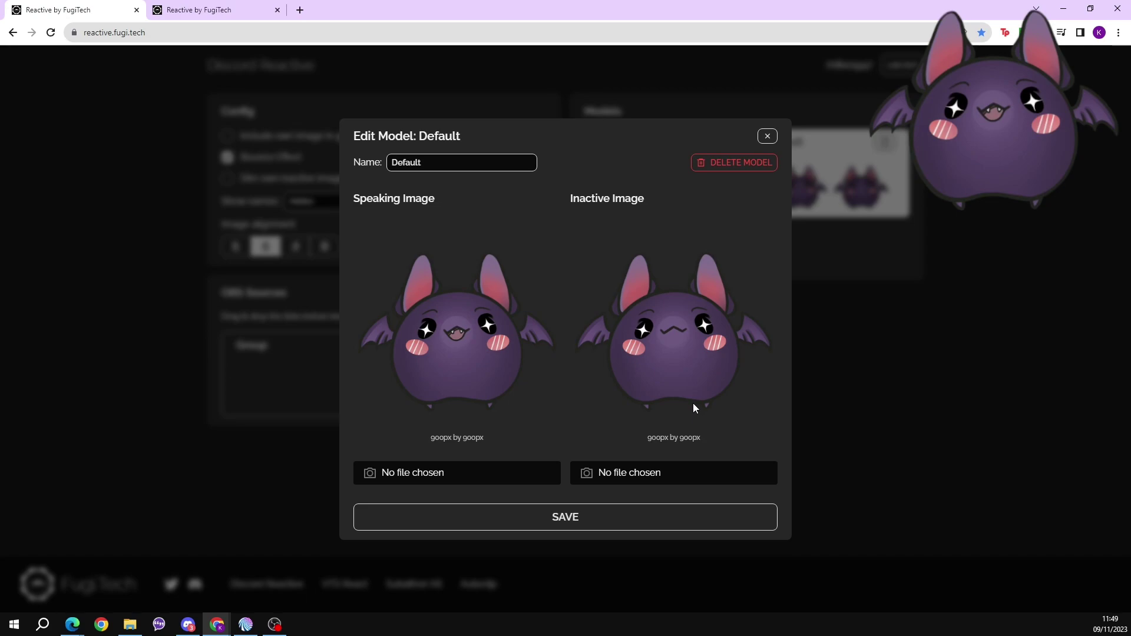
click(538, 519)
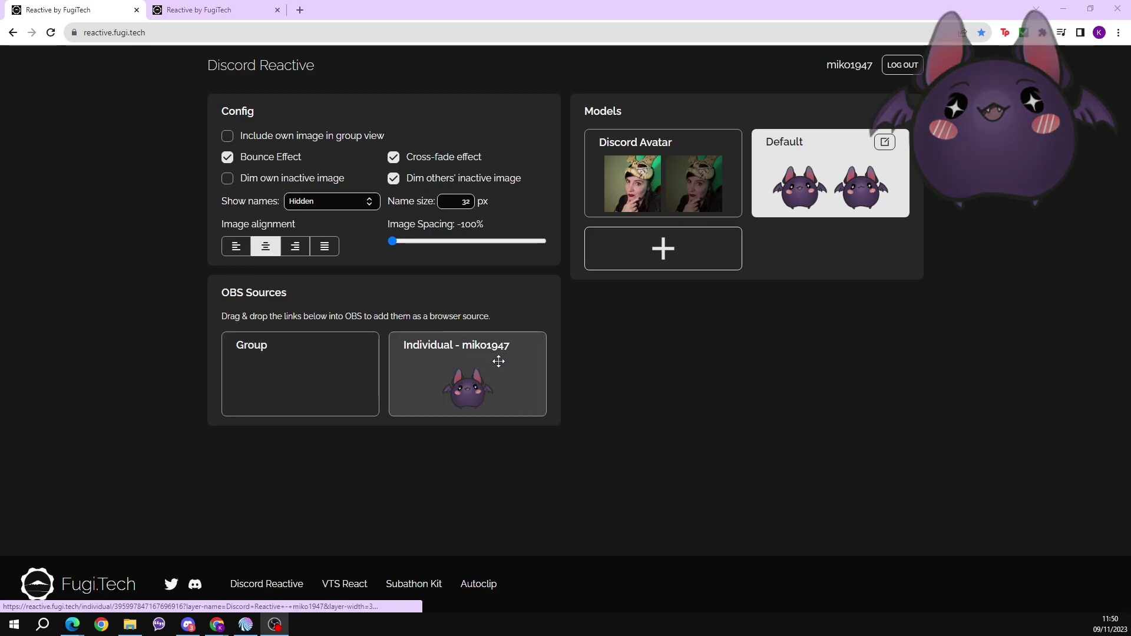
Step: Add the Individual link from Discord Reactive to OBS Studio's Recording scene as a browser source, and hide the Bat VTuber source
drag(498, 360, 0, 519)
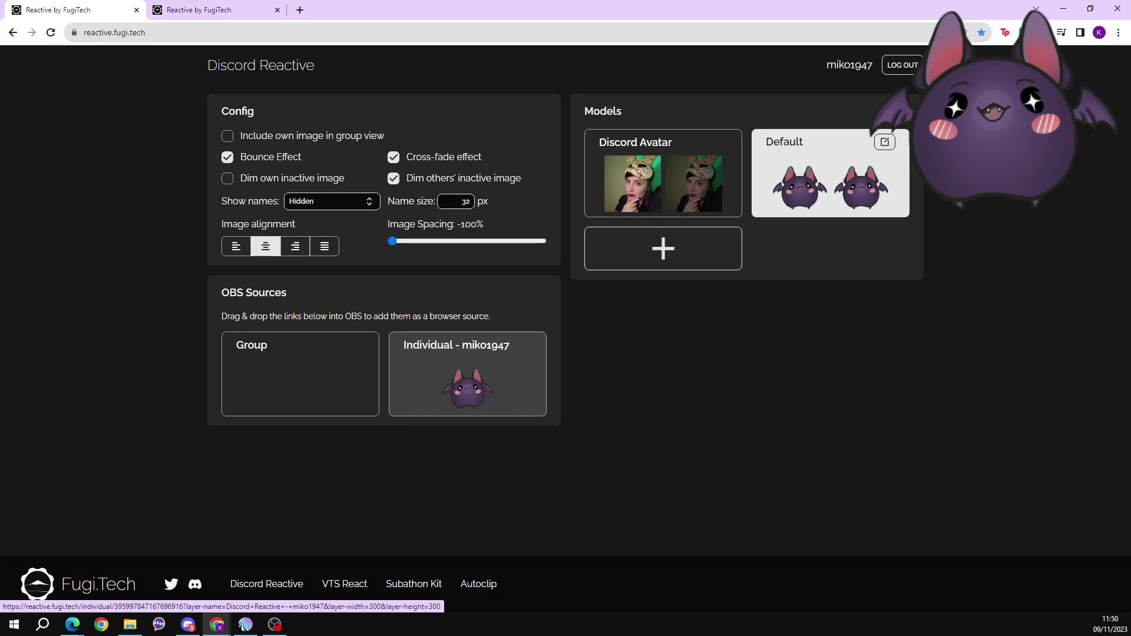
drag(0, 519, 300, 486)
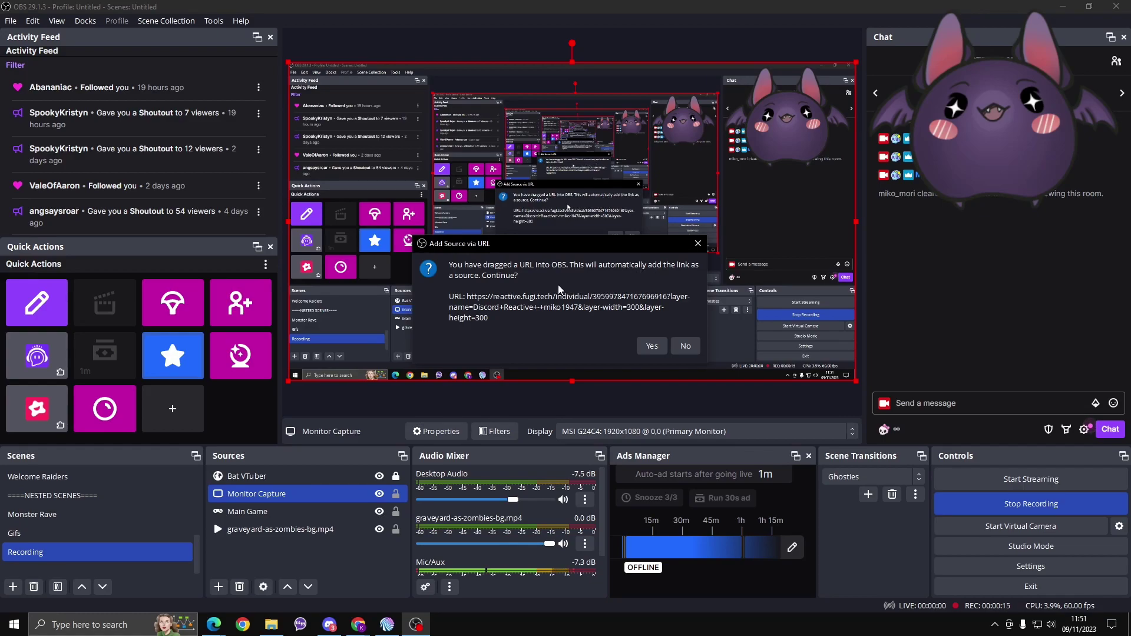
click(652, 346)
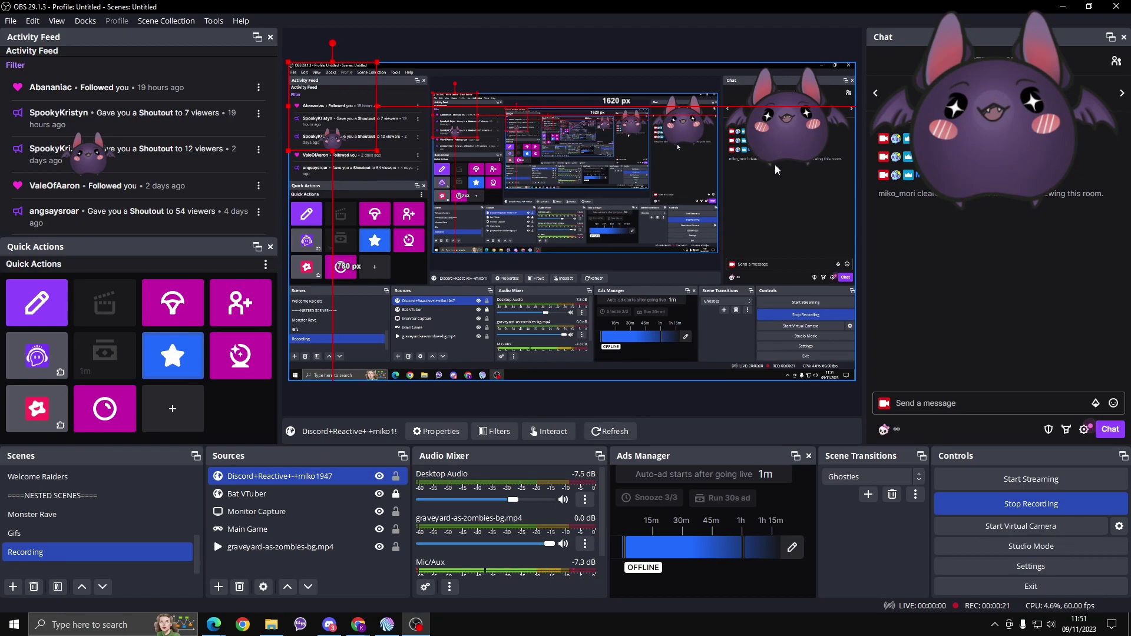
ctrl+click(378, 497)
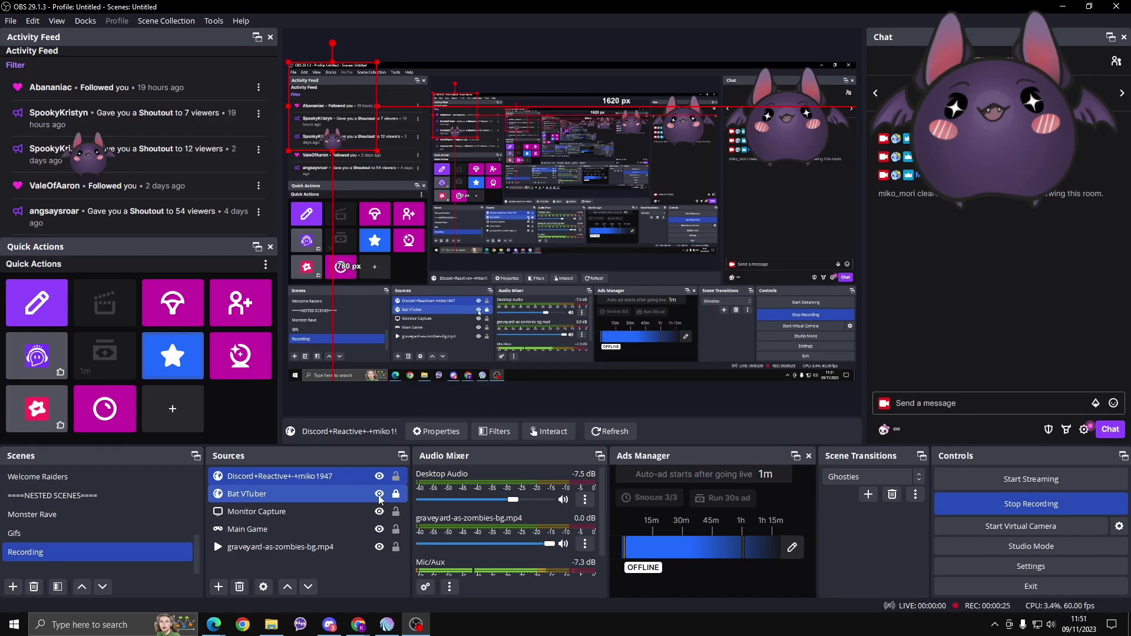
click(380, 497)
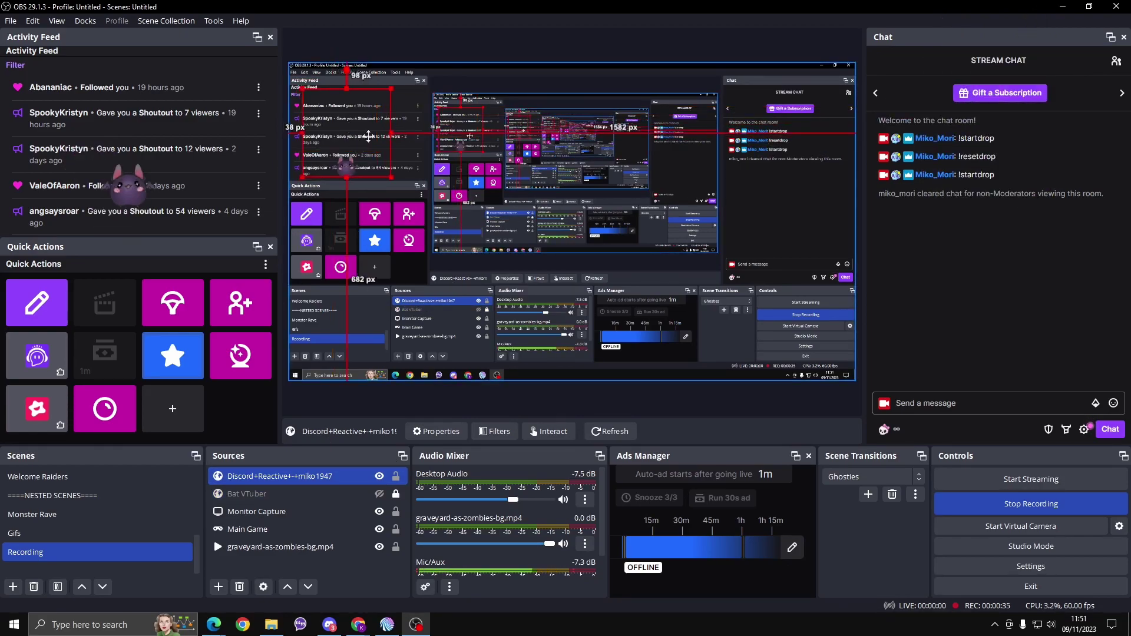
Step: Set the Discord Reactive browser source's width to 1920 and its height to 1080
double_click(336, 480)
double_click(433, 354)
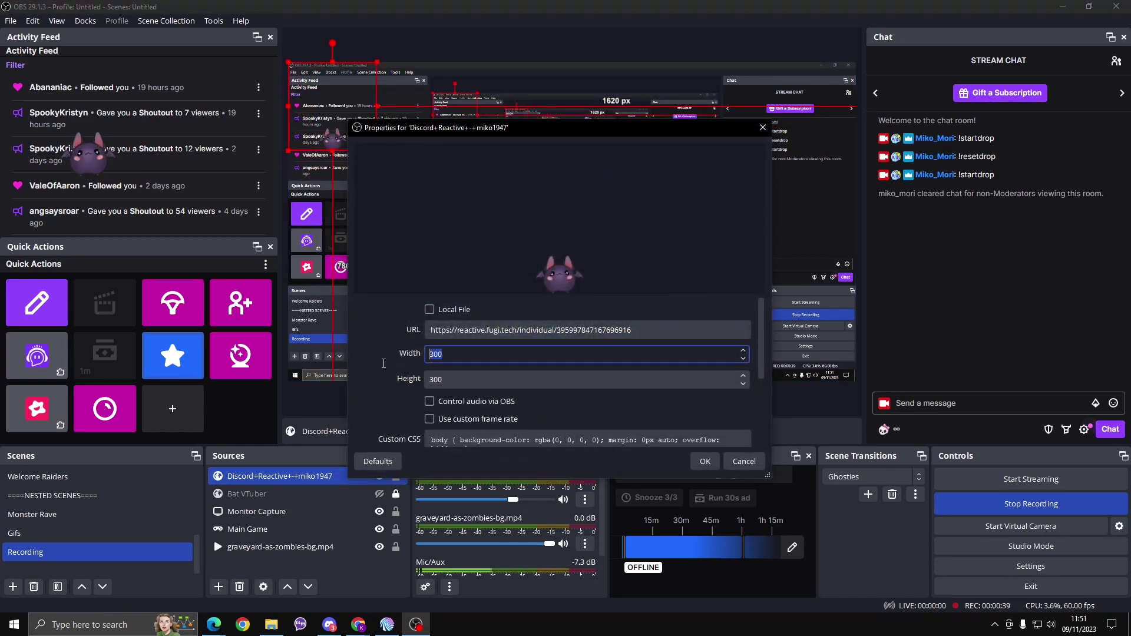
text(108)
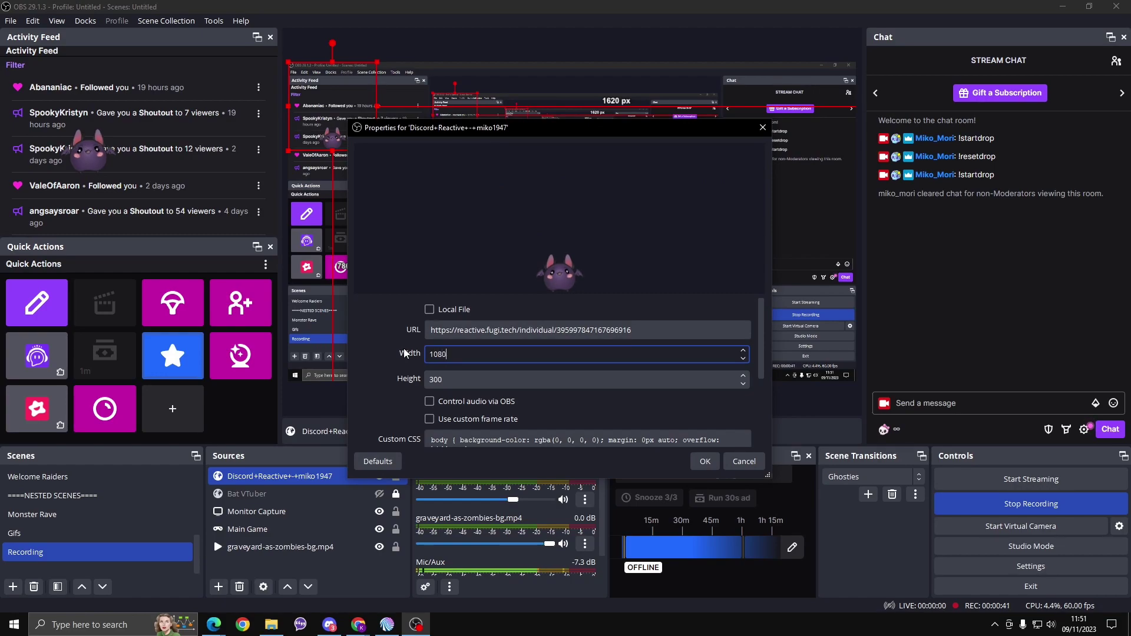
key(BackSpace)
text(920)
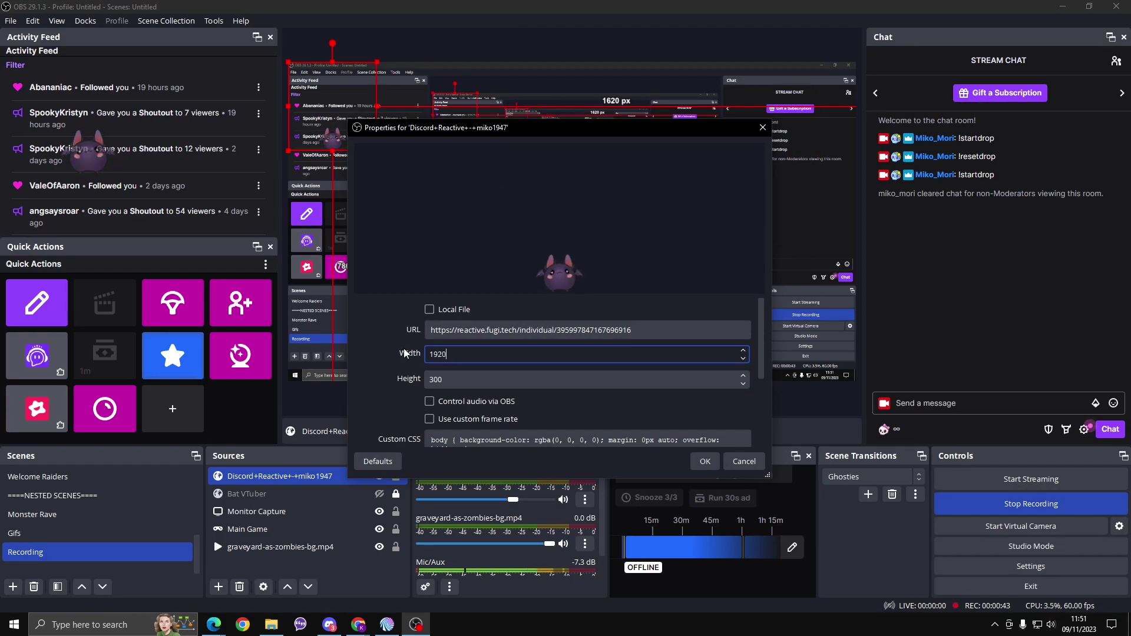
key(Tab)
text(1080)
key(Return)
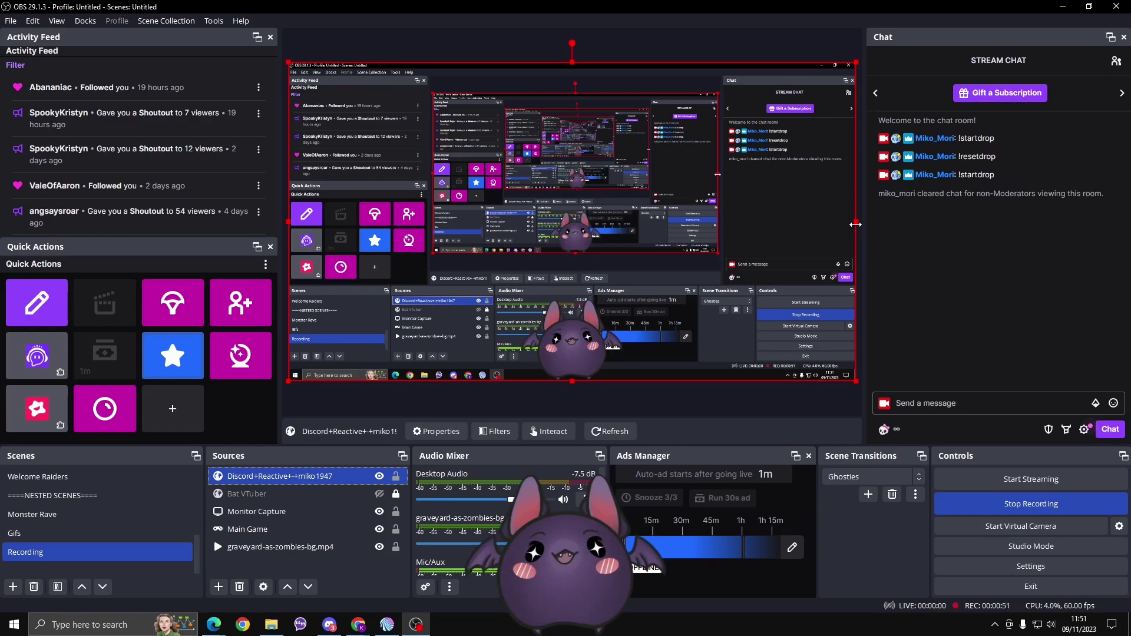
Step: Crop the empty area around the bat and place the source in the upper-right corner of the canvas
drag(856, 224, 632, 242)
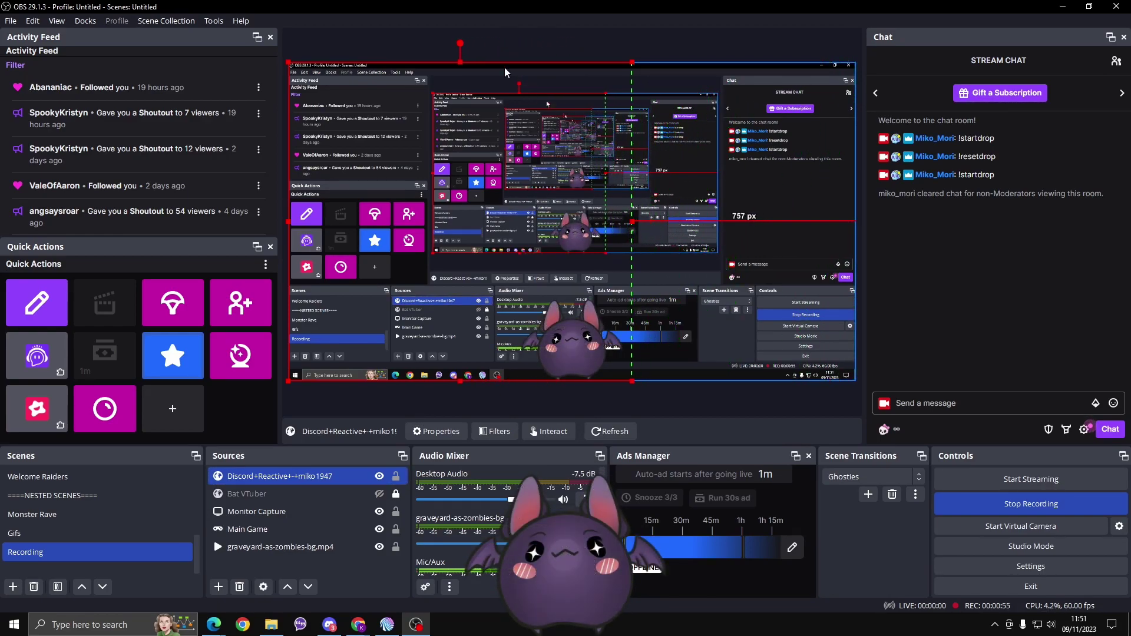
drag(460, 62, 461, 286)
drag(289, 333, 723, 178)
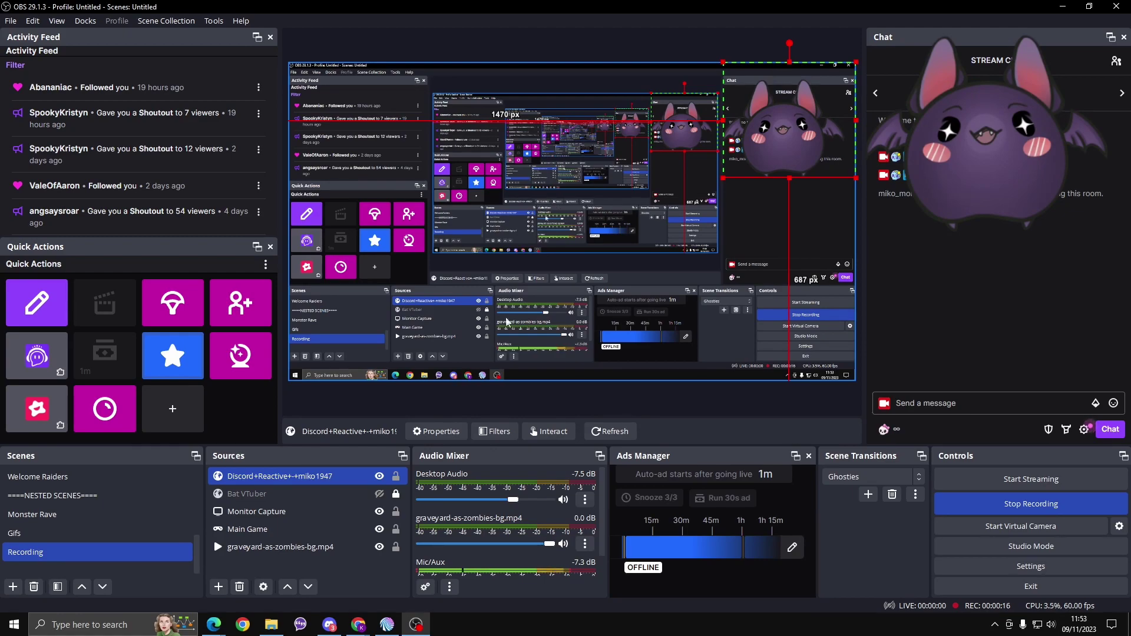
Step: Review the Discord Reactive source's properties, keep them, and lock the source in place
double_click(318, 481)
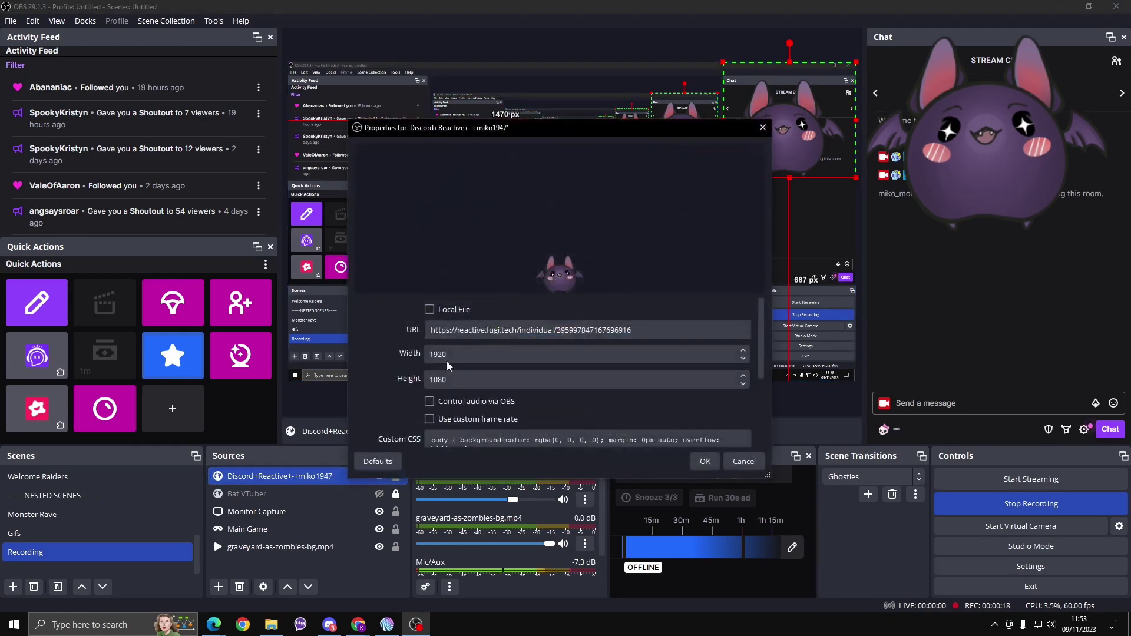
scroll(464, 416, down, 5)
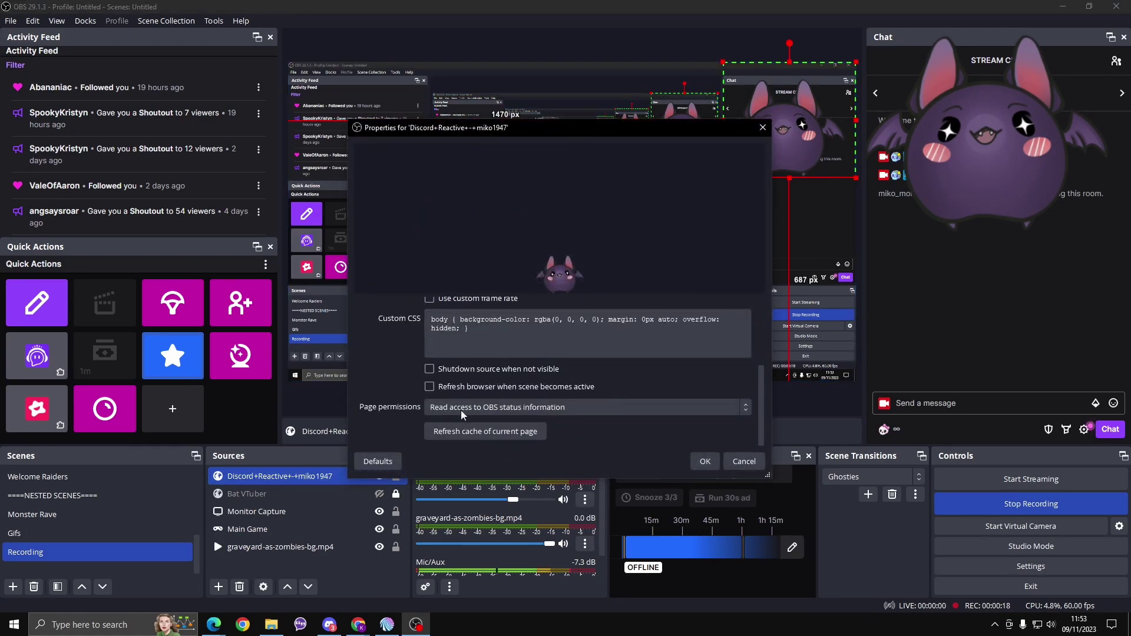
click(707, 462)
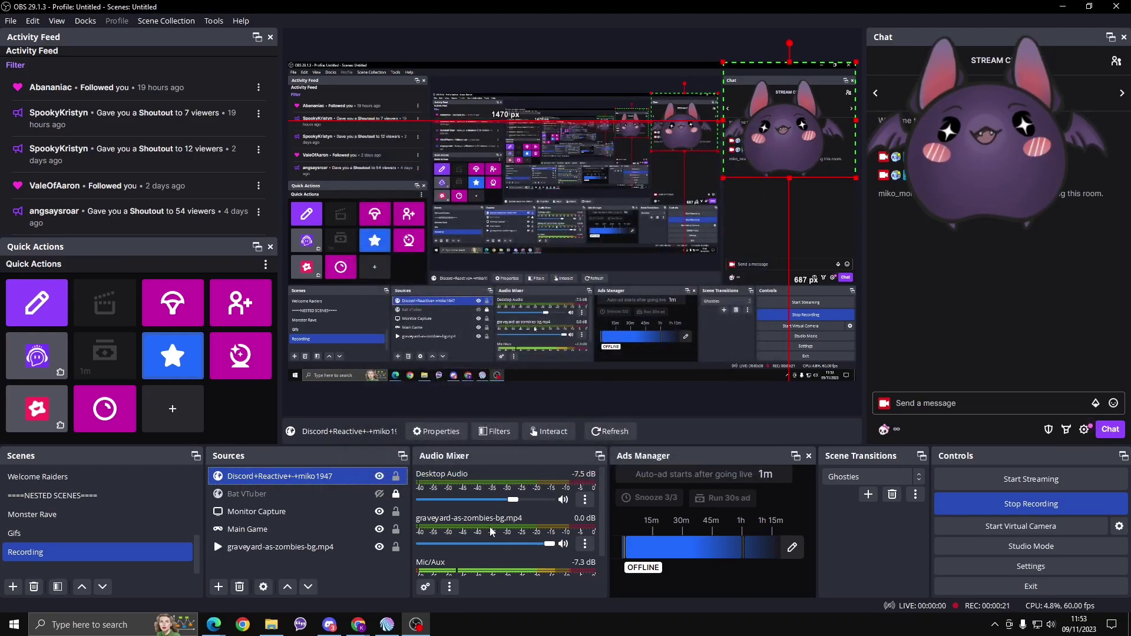
click(396, 476)
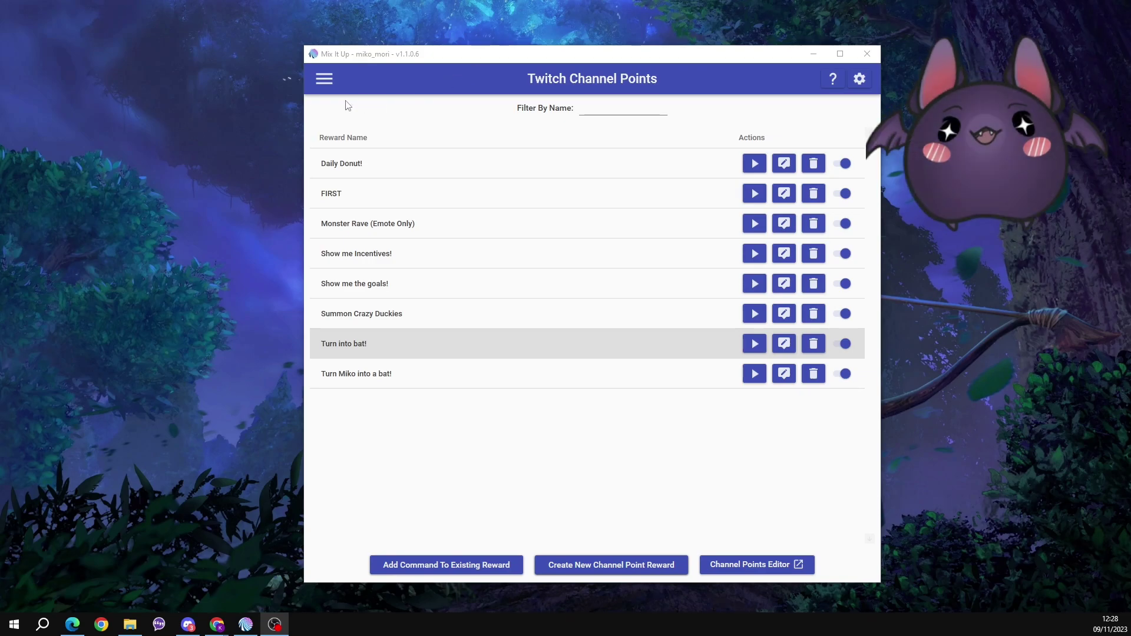
Step: Switch to Mix It Up and check the OBS Studio connection among its services
click(330, 83)
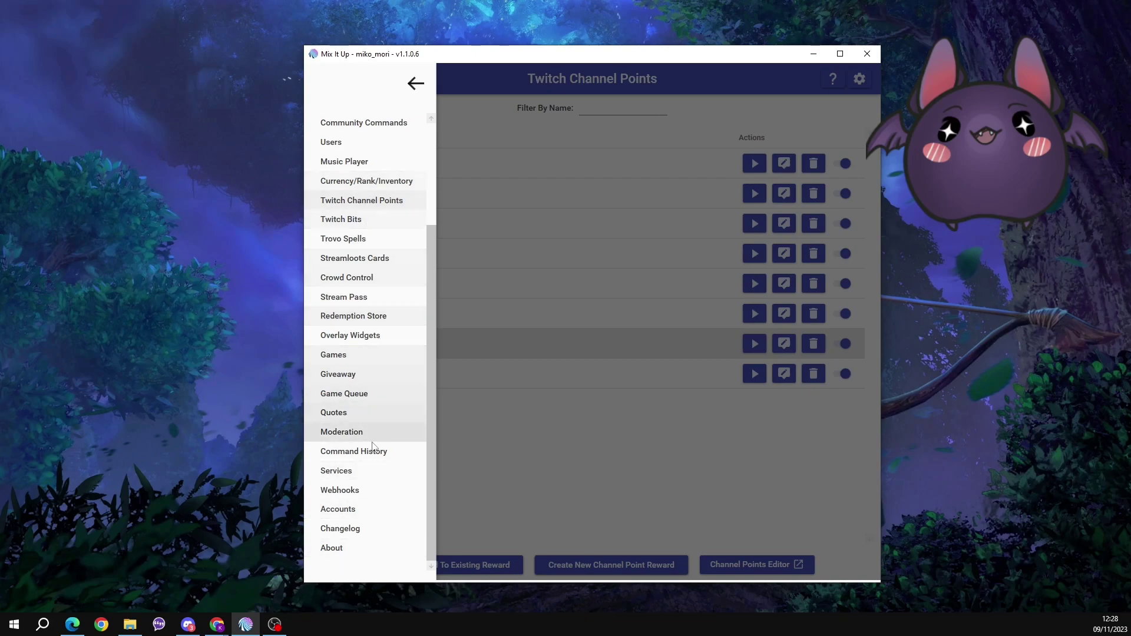
click(389, 470)
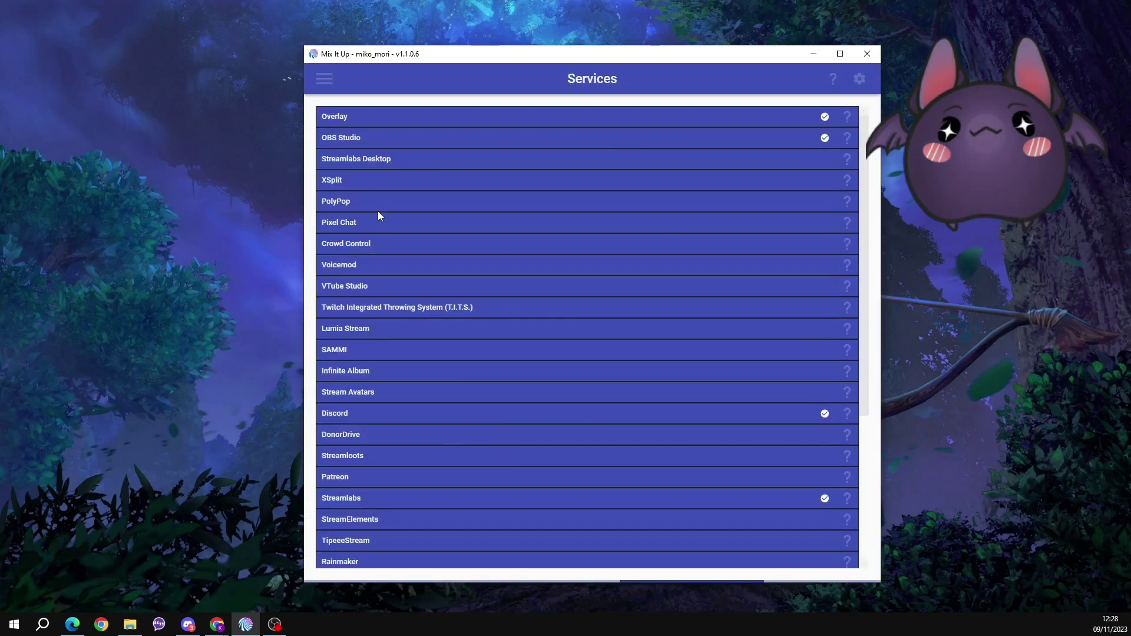
click(369, 138)
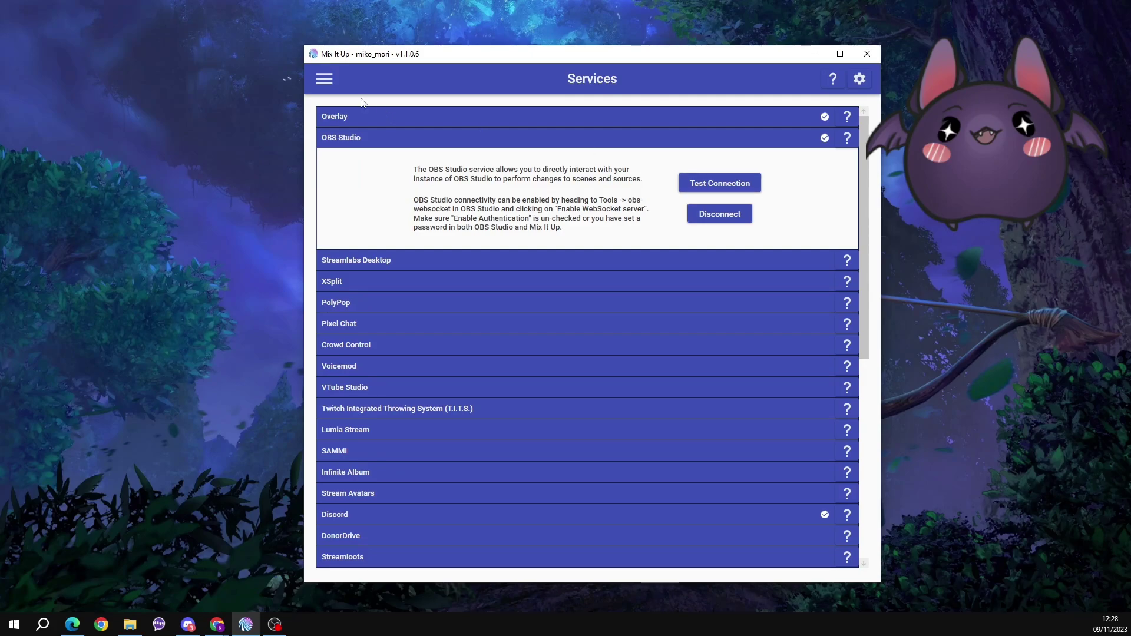
Step: Create a new Twitch channel point reward named "Turn into a bat!"
click(324, 79)
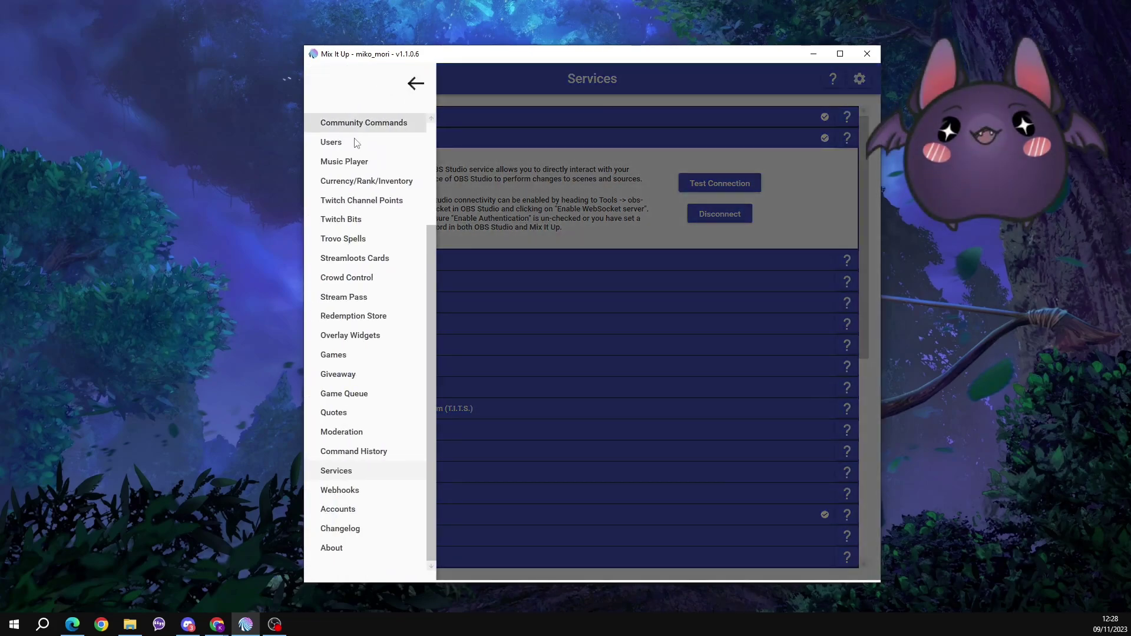
click(349, 204)
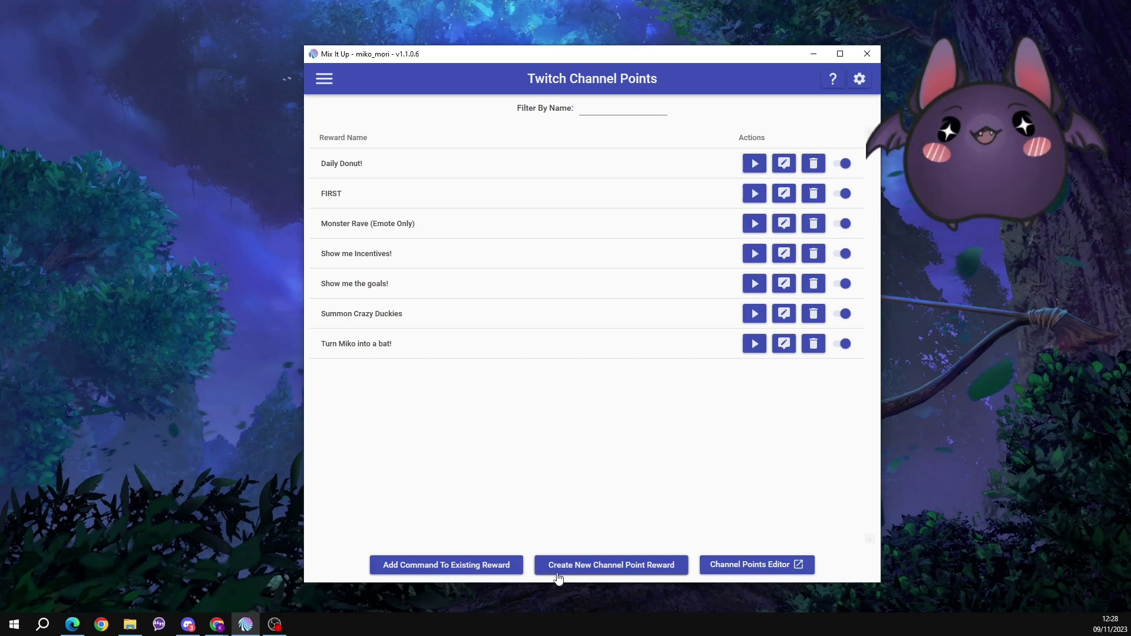
click(628, 565)
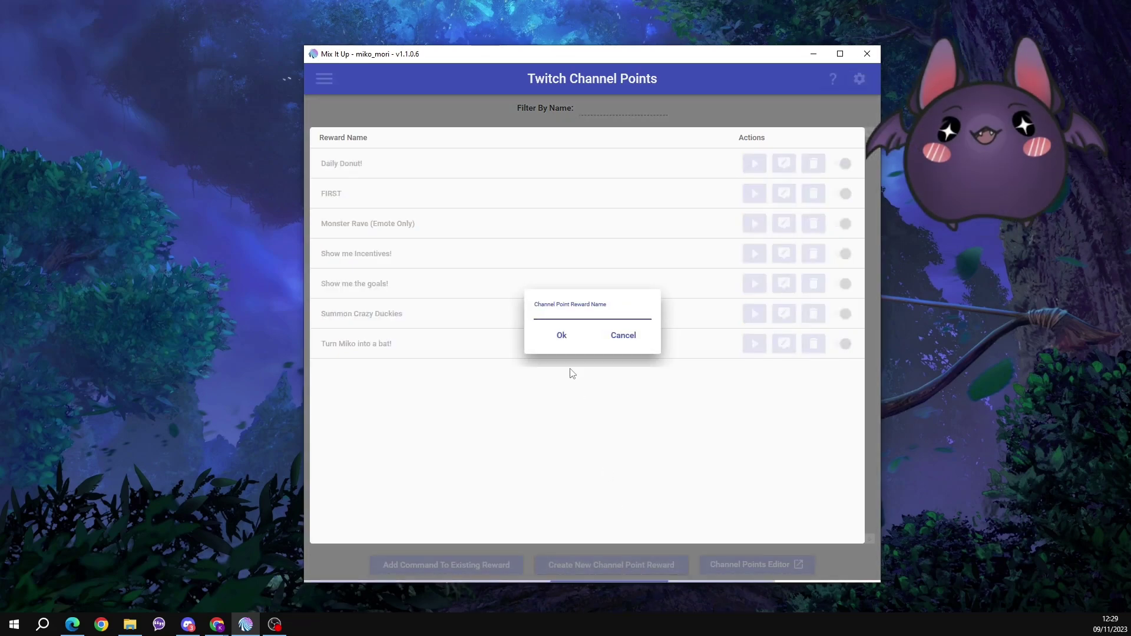
text(Turn in)
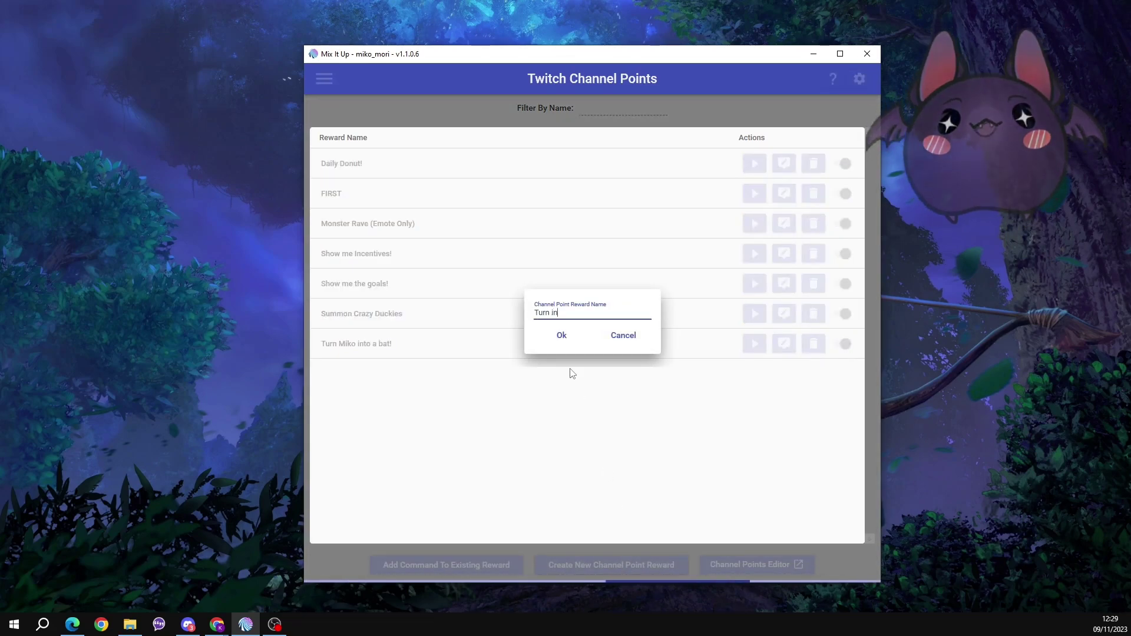
text(to a bat!)
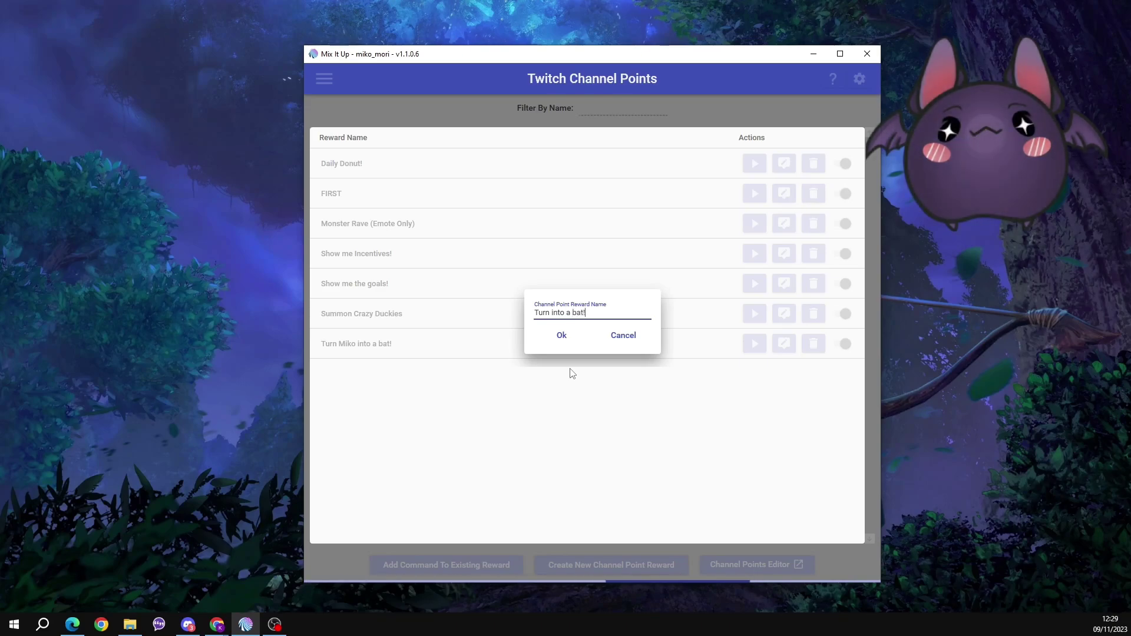
click(556, 335)
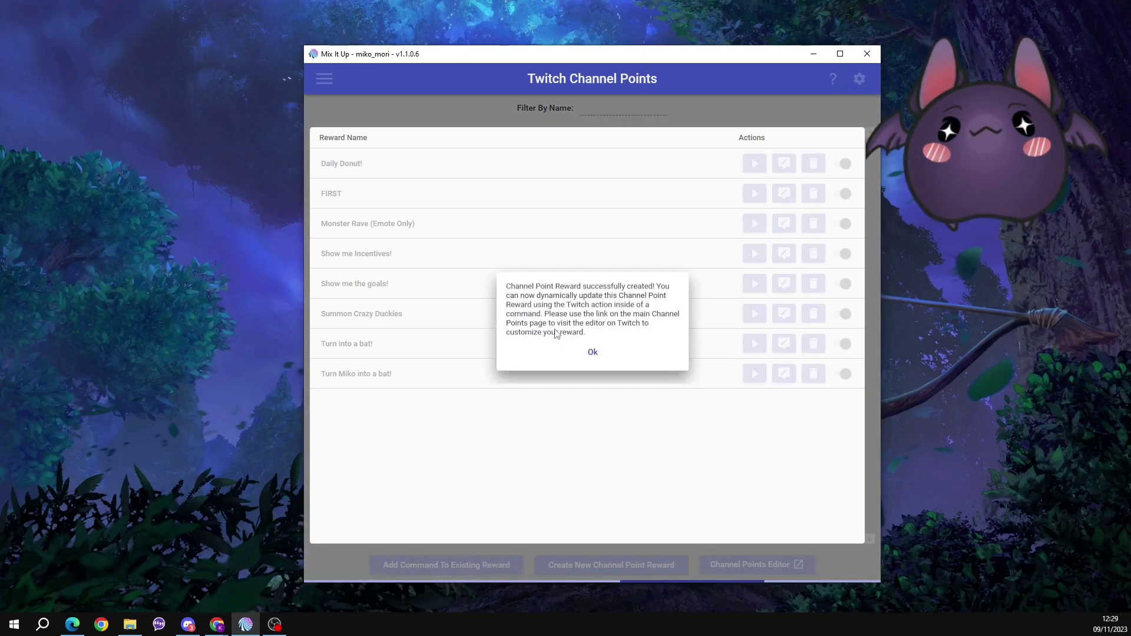
click(591, 354)
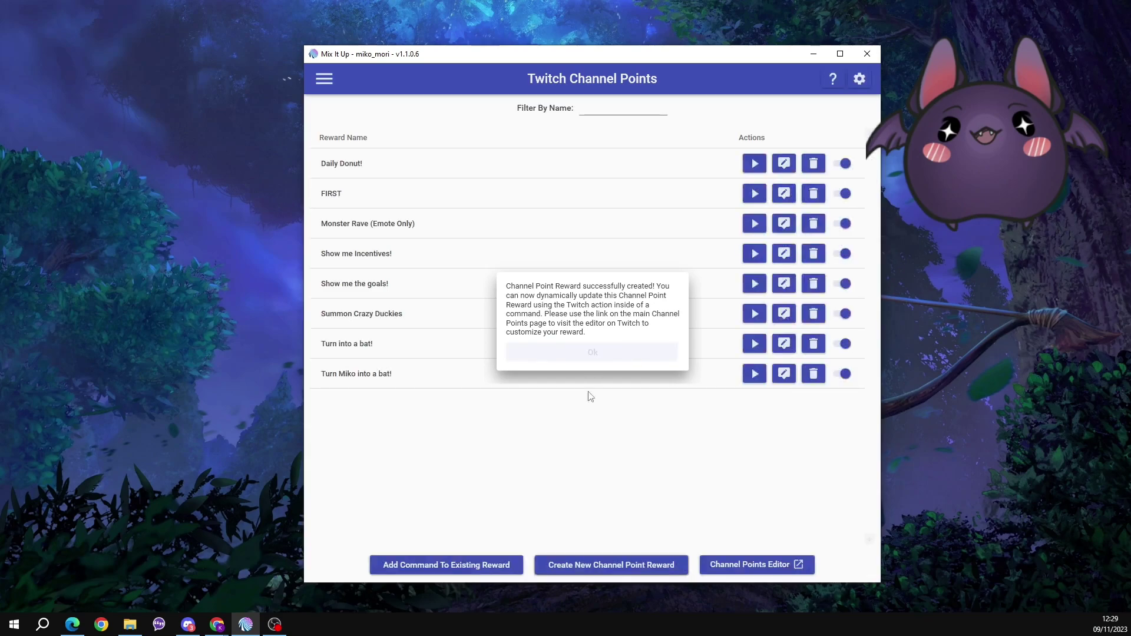
Step: Open the "Turn into a bat!" reward's command for editing and turn on Unlock Command
click(784, 345)
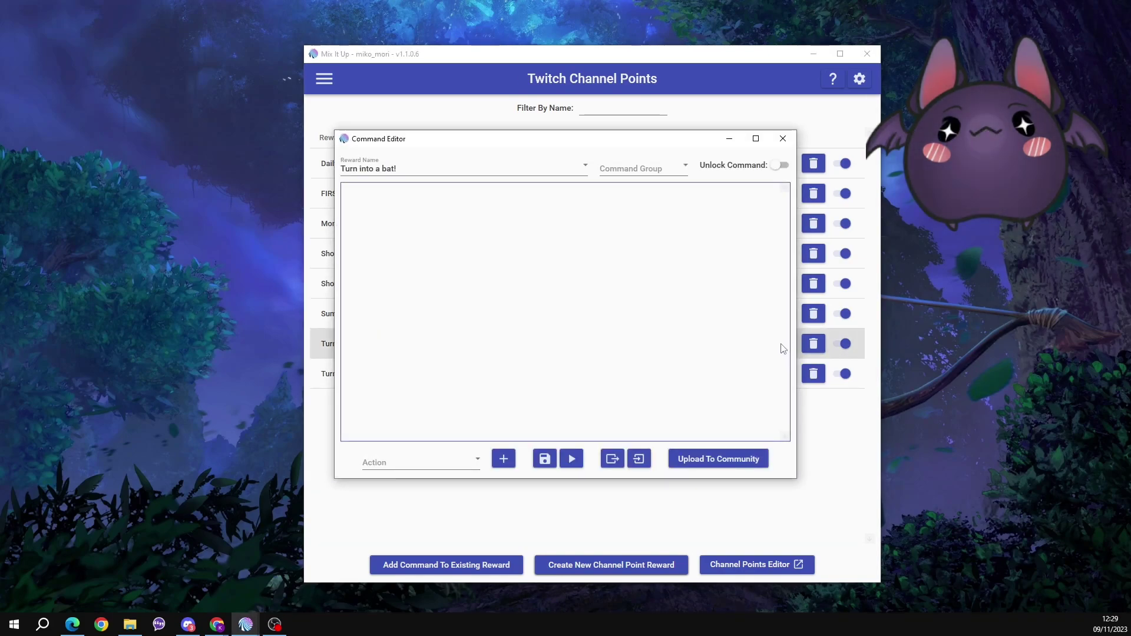
click(776, 170)
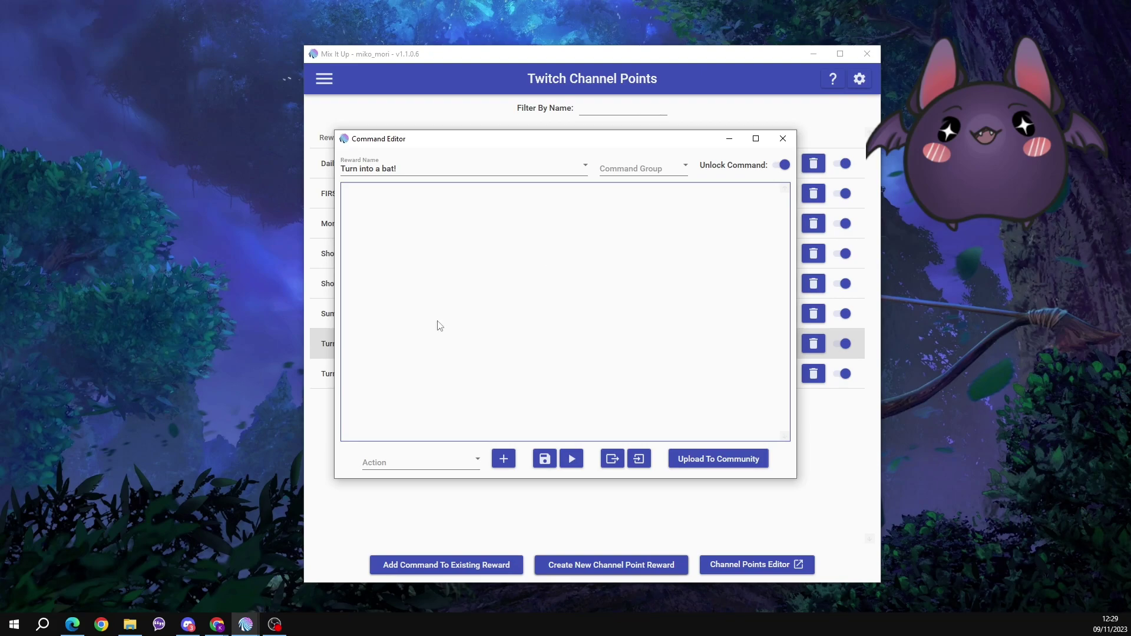
click(218, 625)
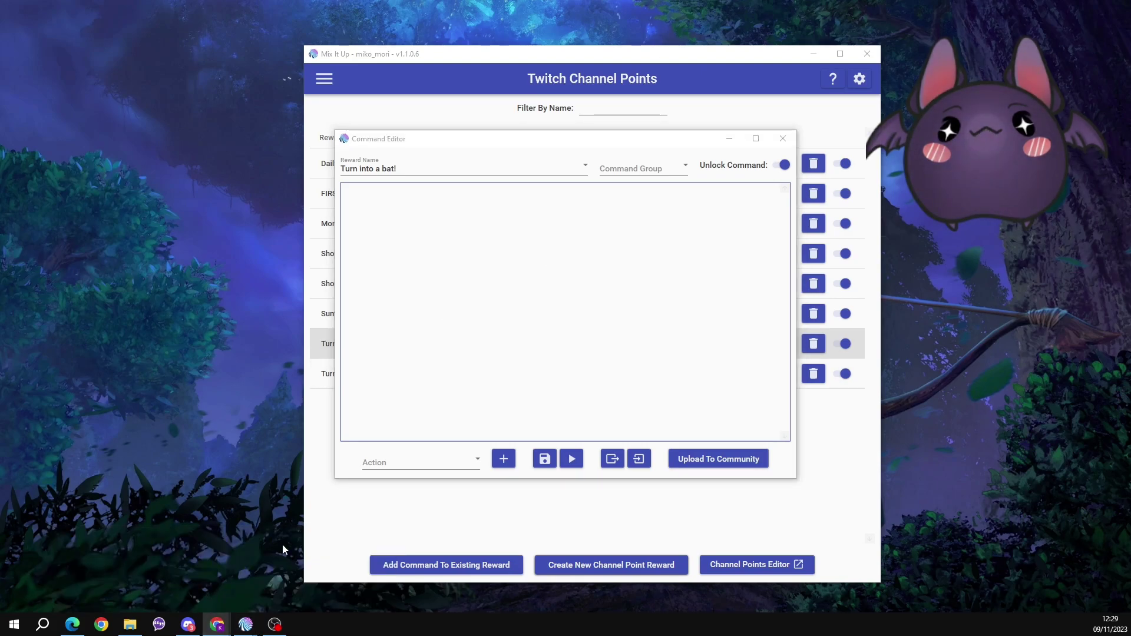
Step: Add a Streaming Software action to the command and configure it for OBS Studio with the Source Visibility action
click(473, 466)
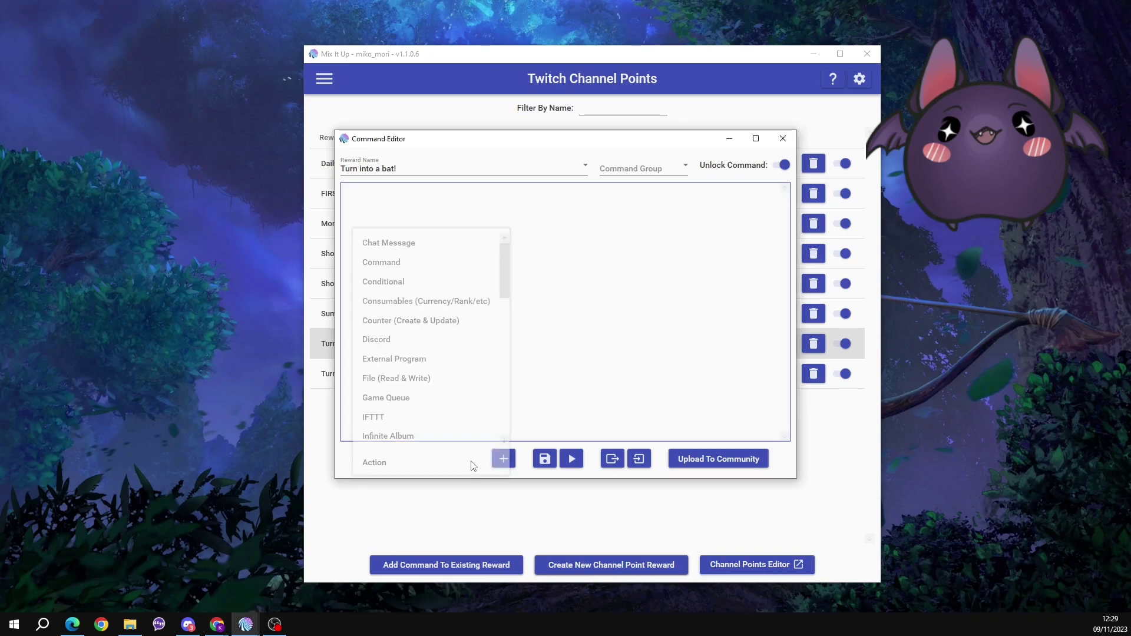
scroll(497, 294, down, 5)
drag(503, 320, 504, 363)
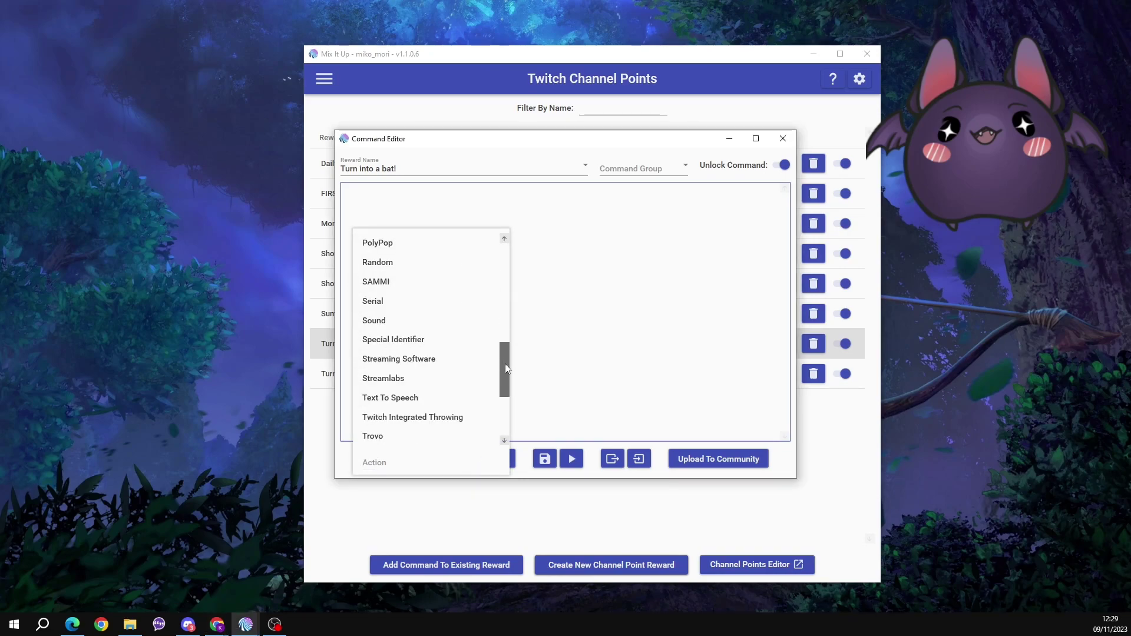
click(433, 360)
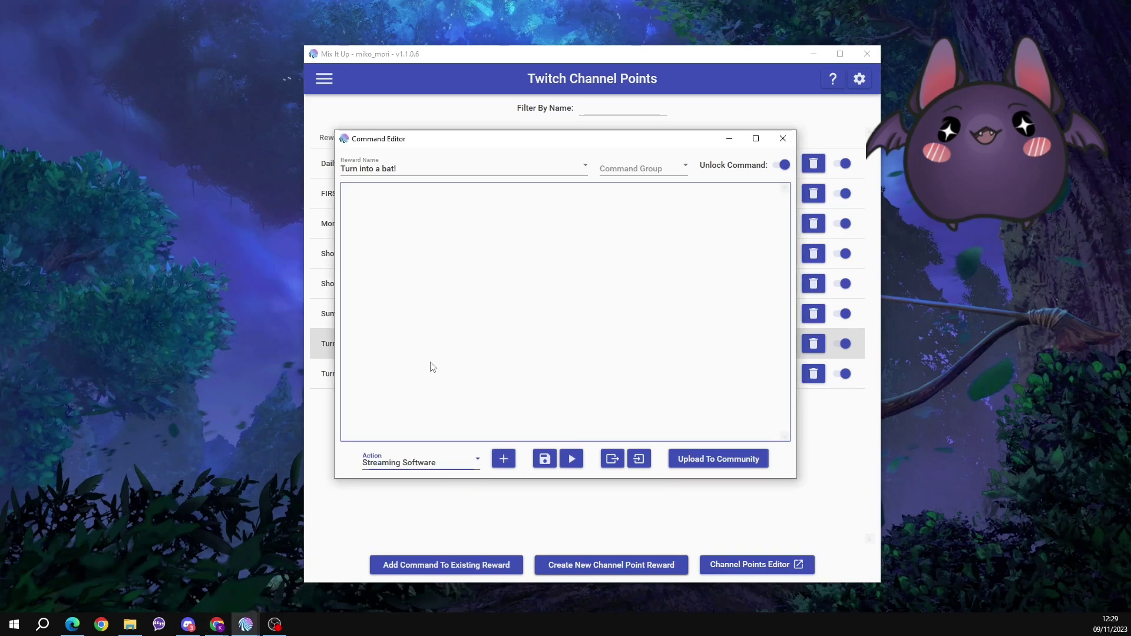
click(504, 460)
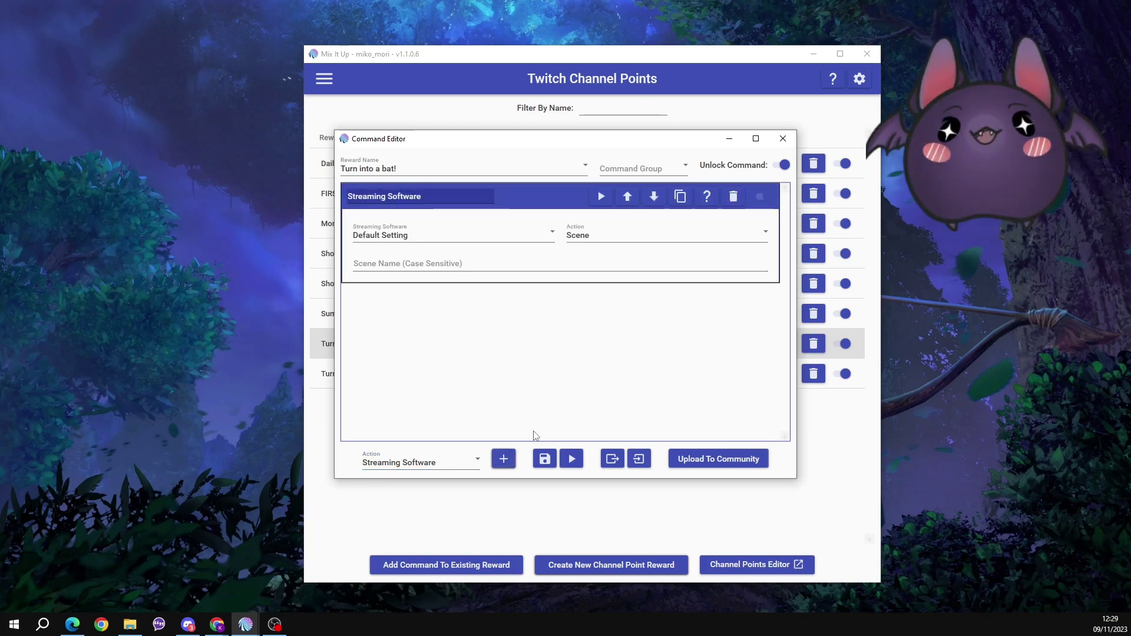
click(370, 233)
click(412, 254)
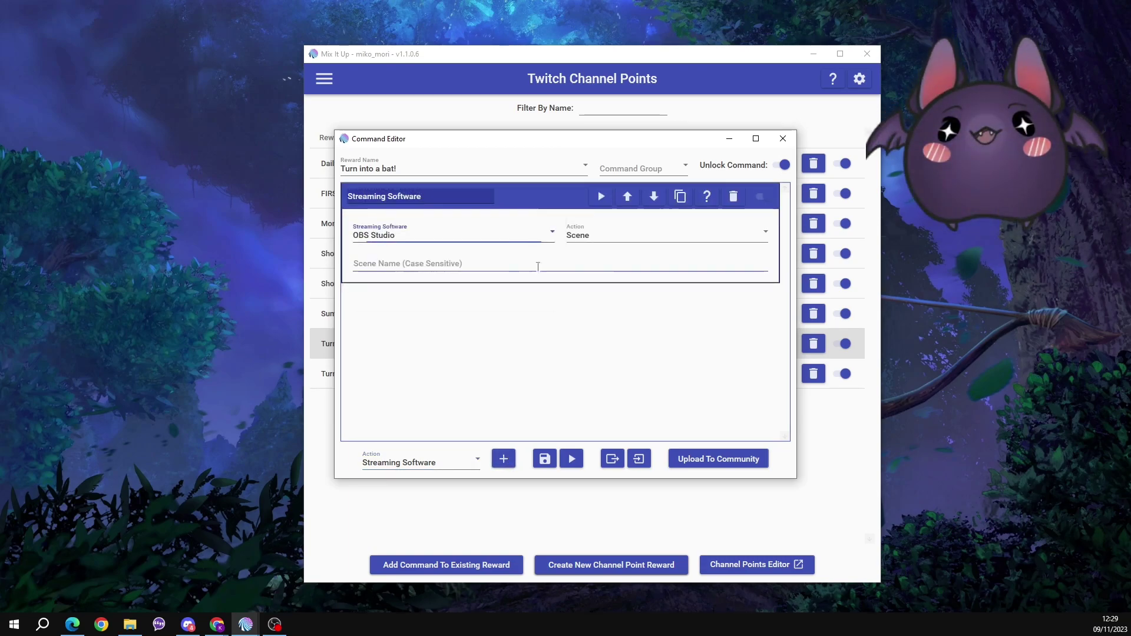
click(589, 238)
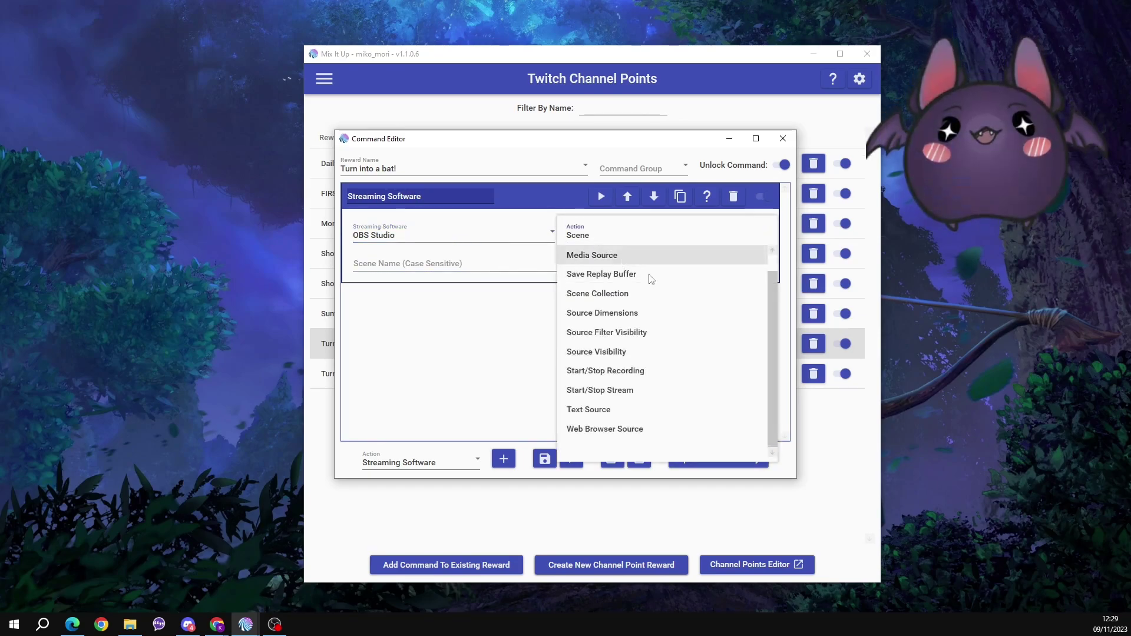
click(594, 355)
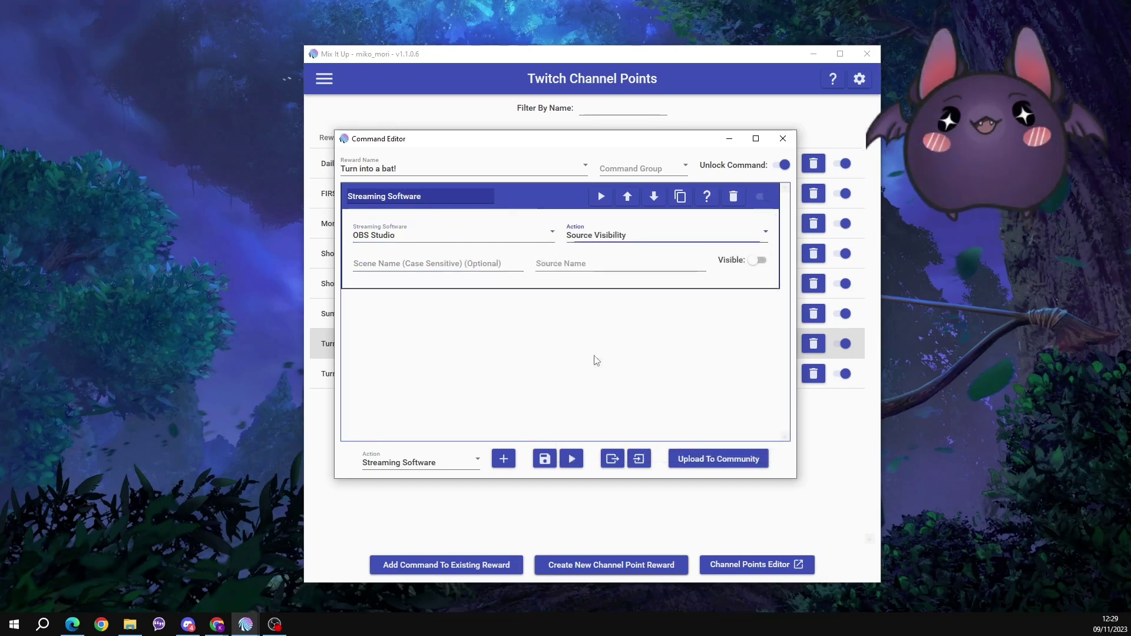
Step: Target the "Webcam Main" source in the "Recording" scene in the first action, leaving Visible off
click(387, 265)
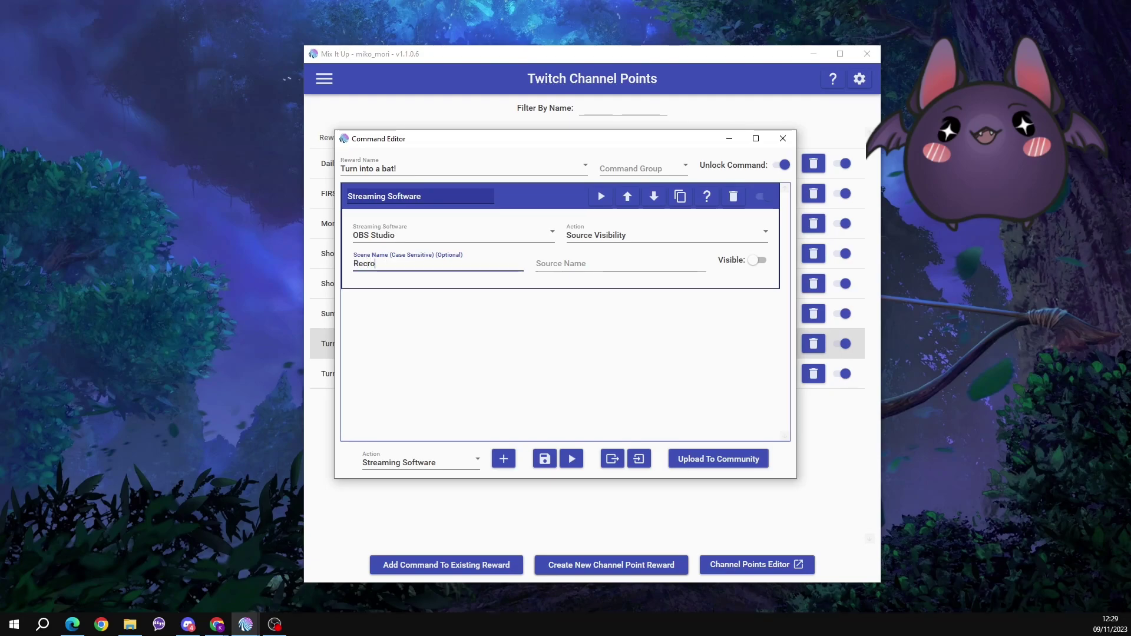
key(BackSpace)
key(BackSpace)
text(ording)
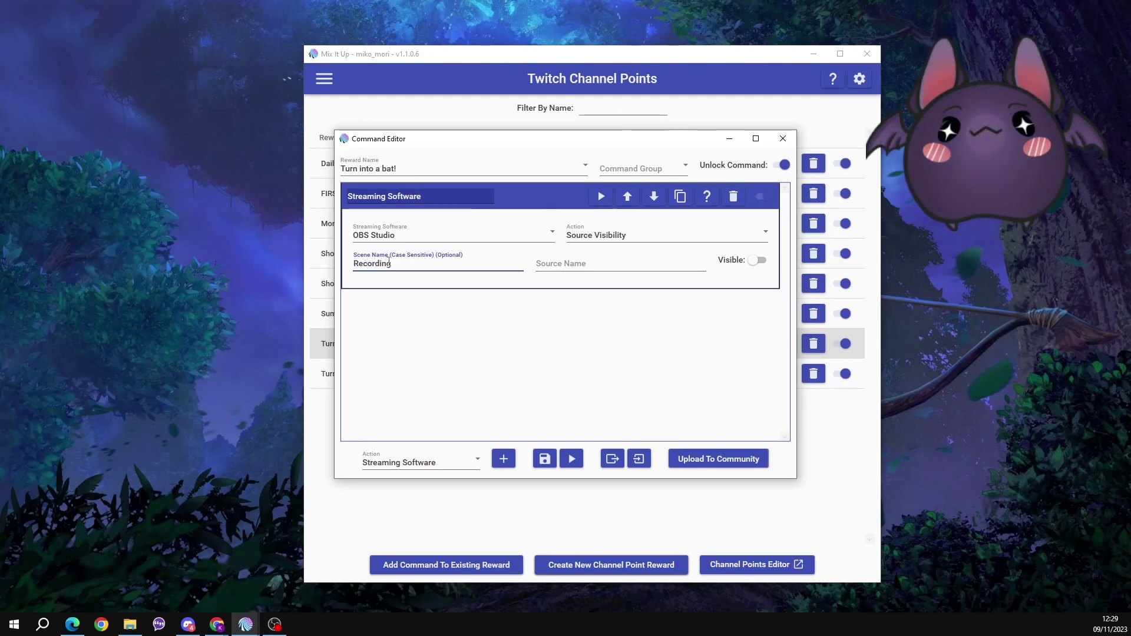
click(589, 265)
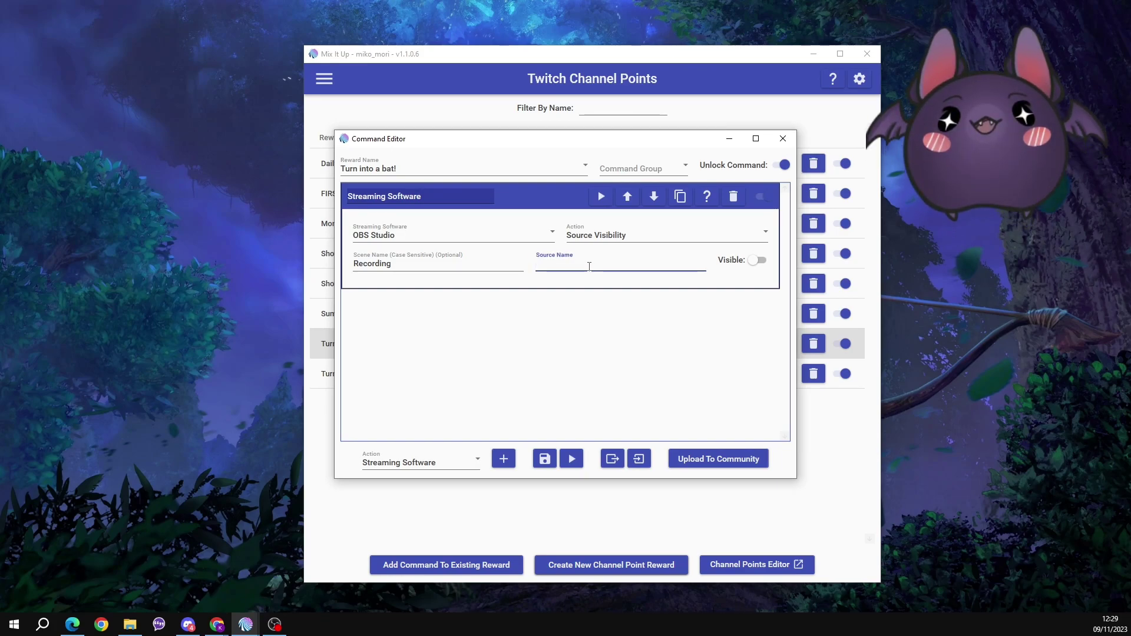
text(Webcam Main)
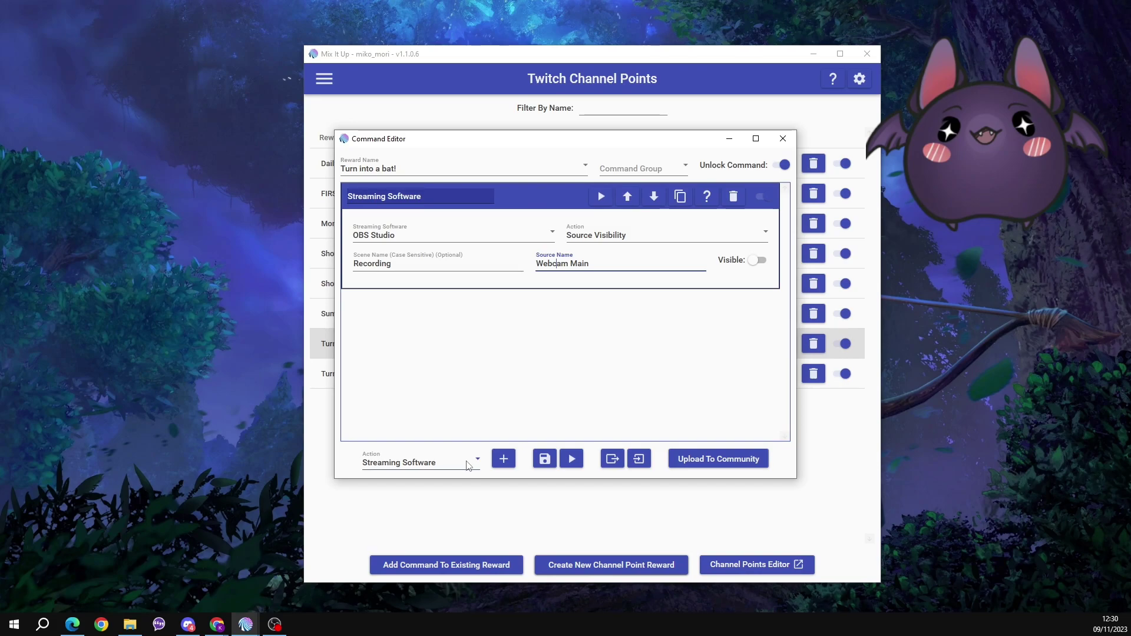
Step: Add a second Streaming Software action and configure it for OBS Studio with Source Visibility
click(508, 460)
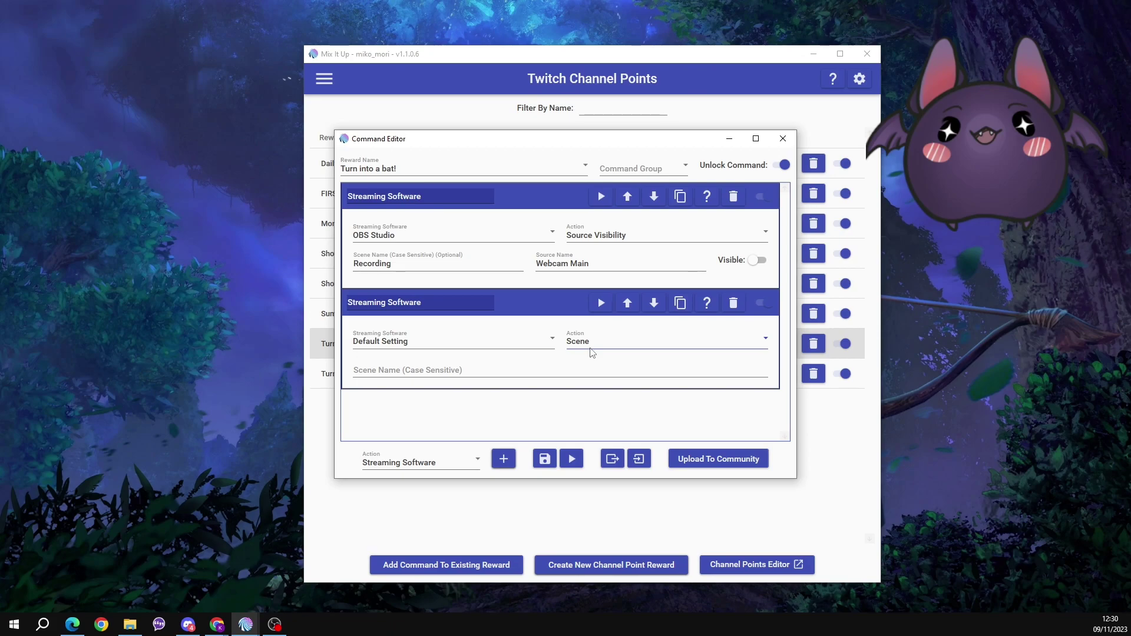
click(525, 342)
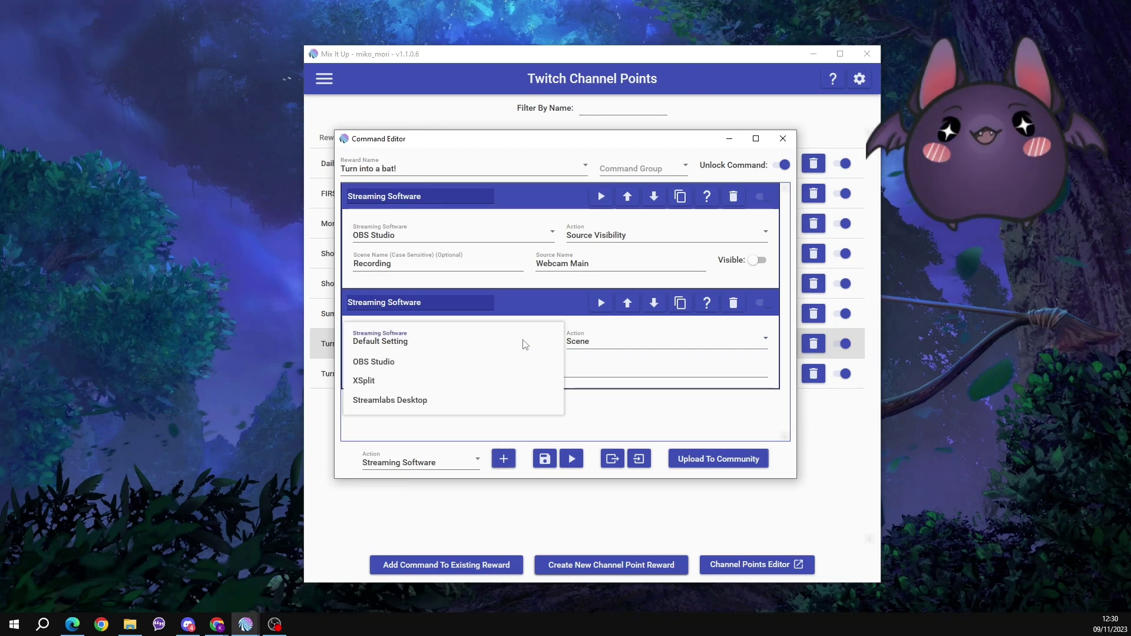
click(507, 362)
click(603, 347)
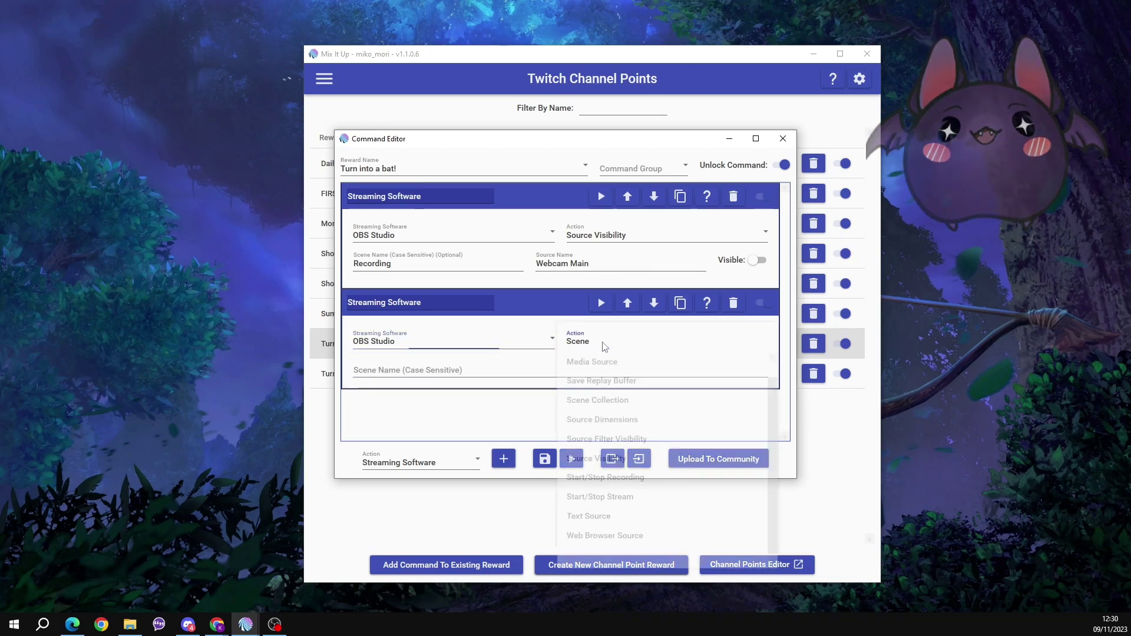
click(595, 457)
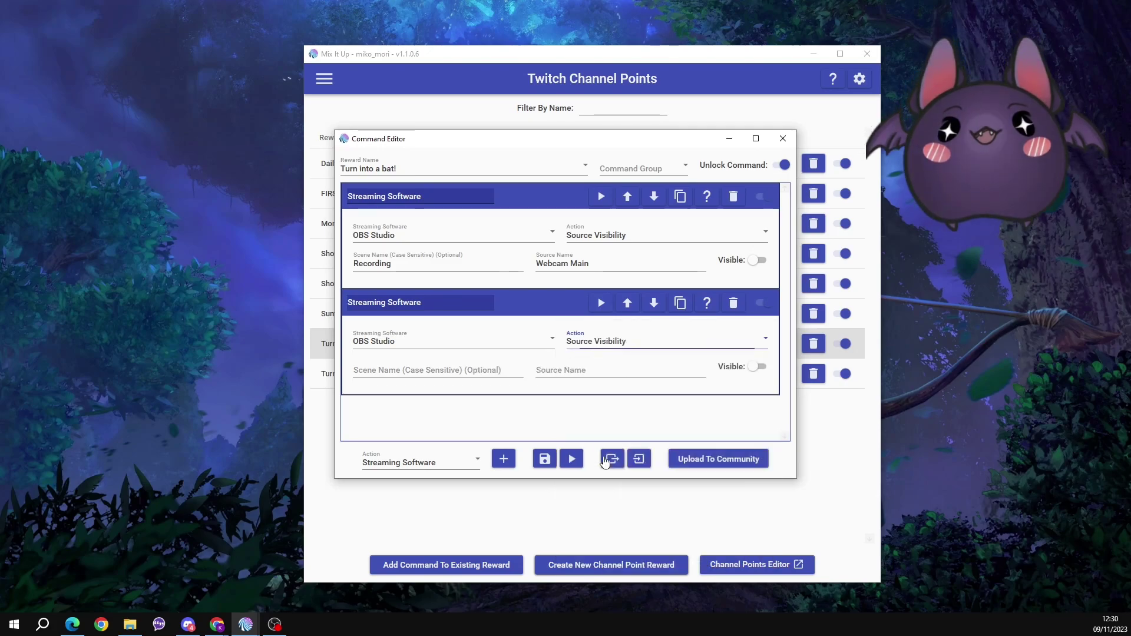
Step: Set the second action's scene to "Recording" and source to "Bat Vtuber", and turn Visible on
click(412, 372)
text(Rec)
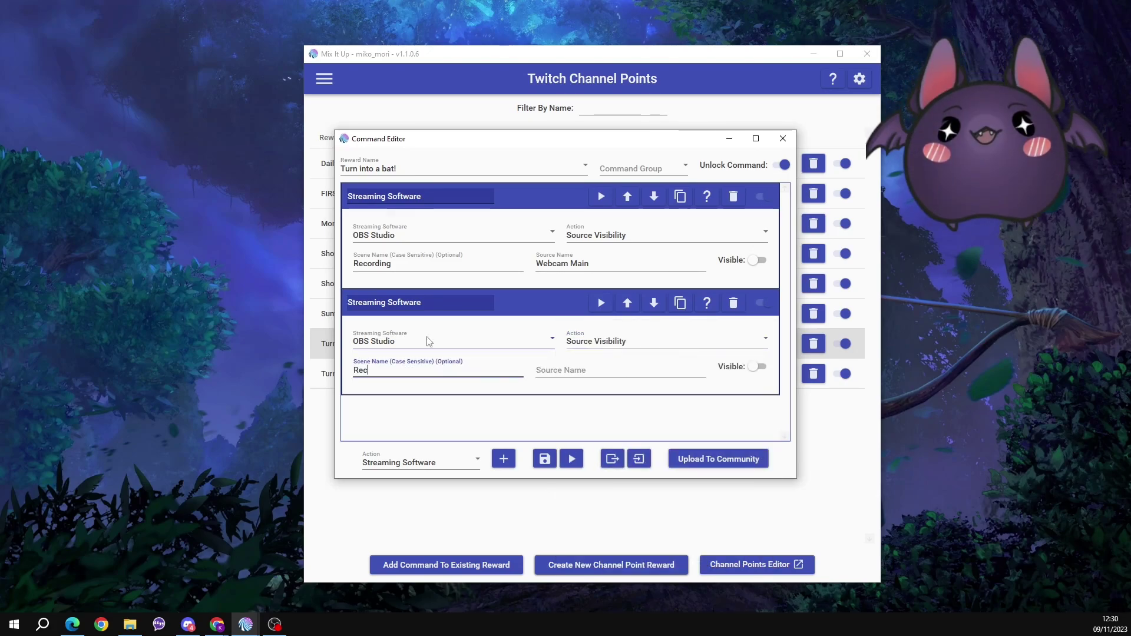
text(ording)
click(592, 374)
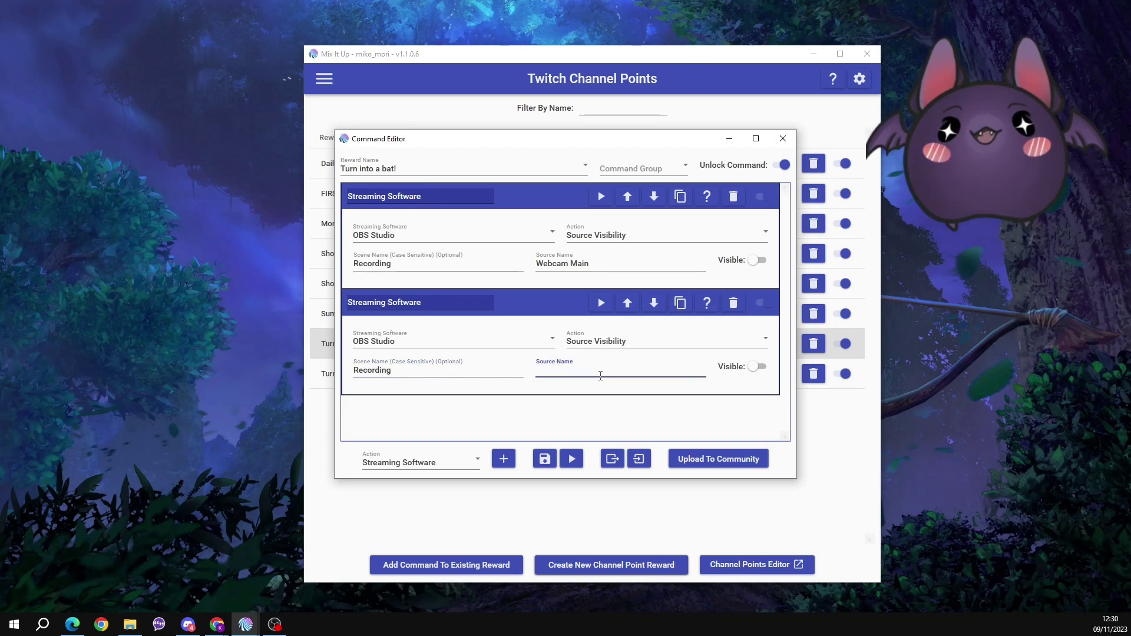
text(B)
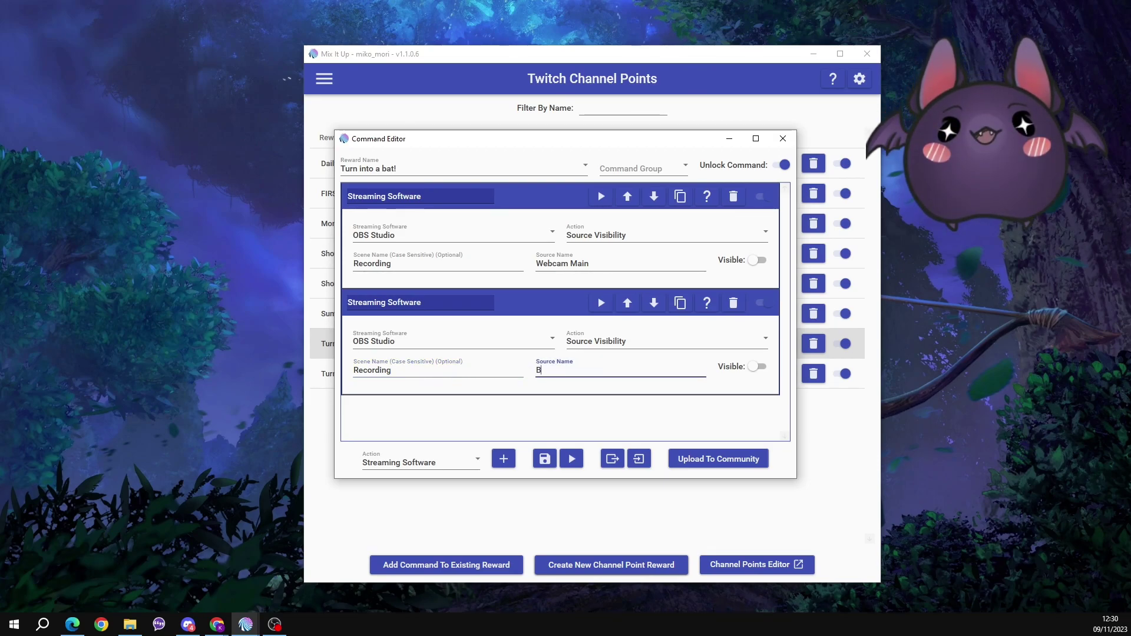
text(at Vtuber)
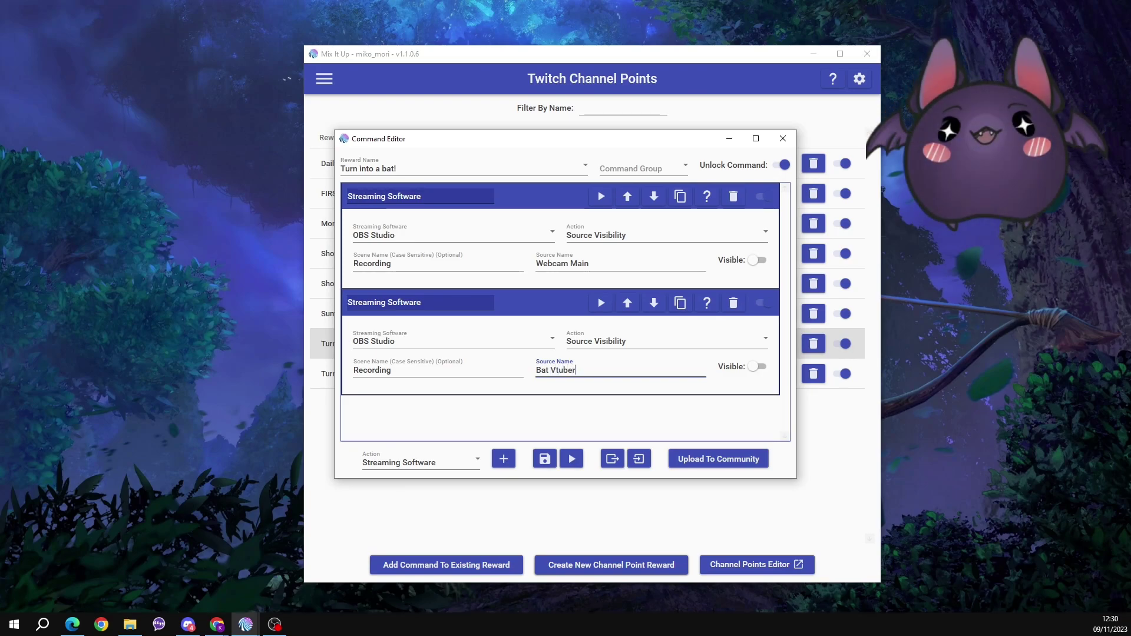
click(758, 368)
Step: Add a Wait action of 300 seconds after the two visibility actions
click(474, 462)
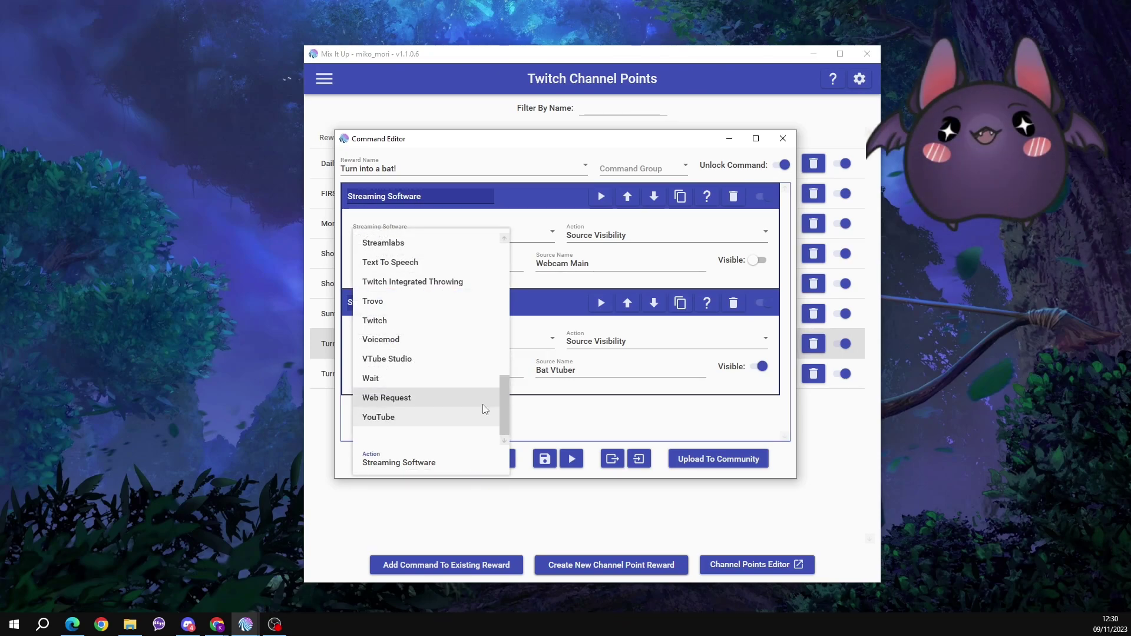
click(466, 379)
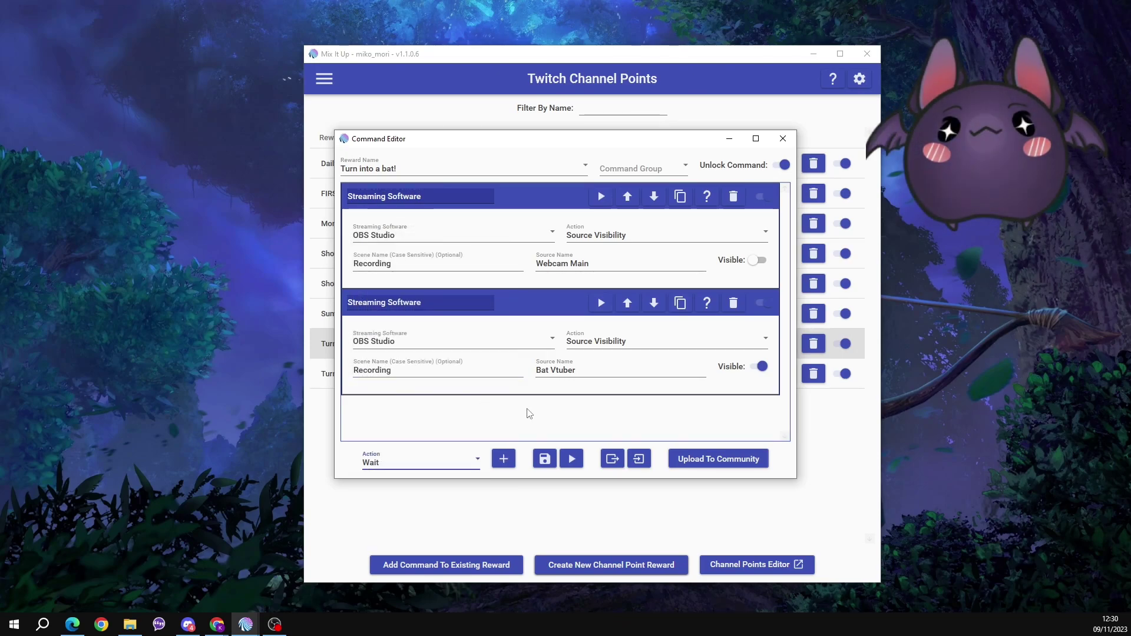
click(503, 459)
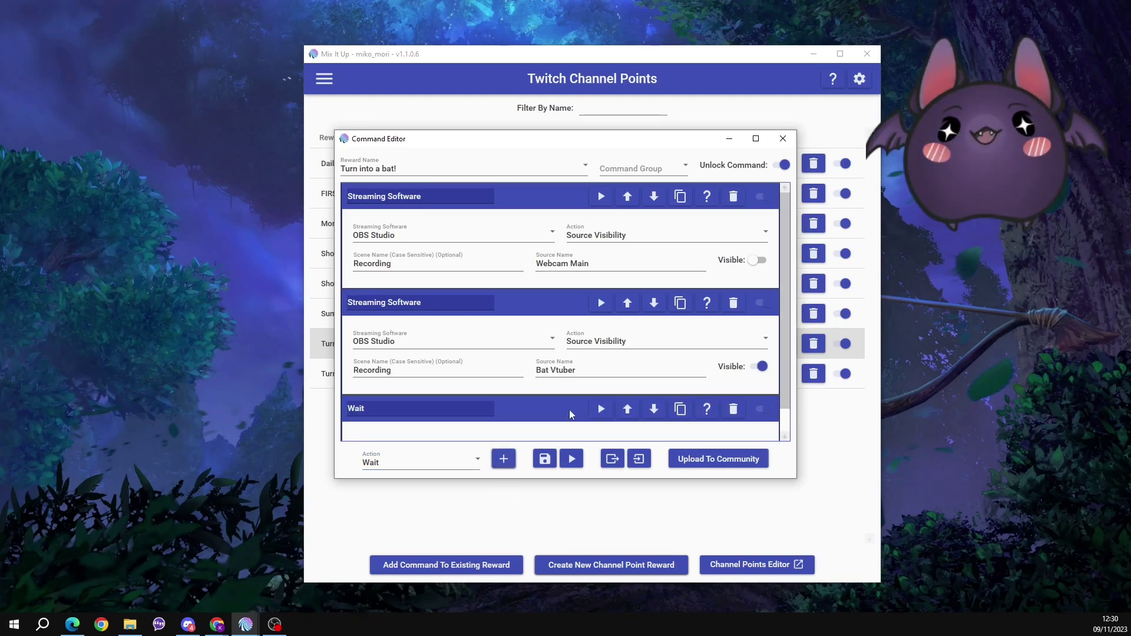
scroll(558, 356, down, 1)
click(389, 423)
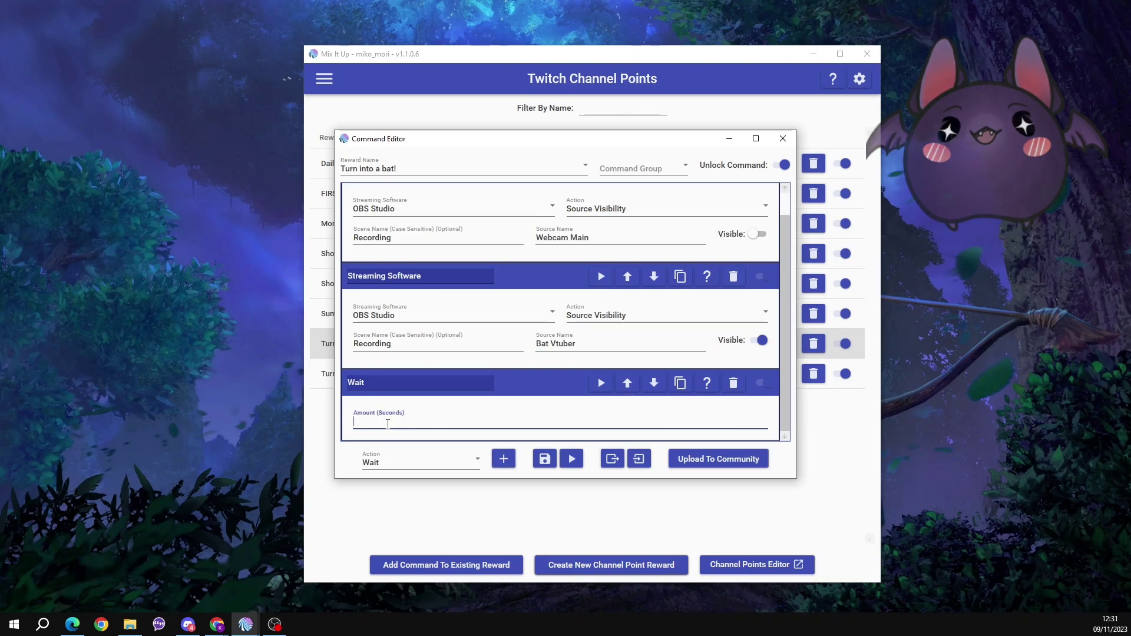
text(300)
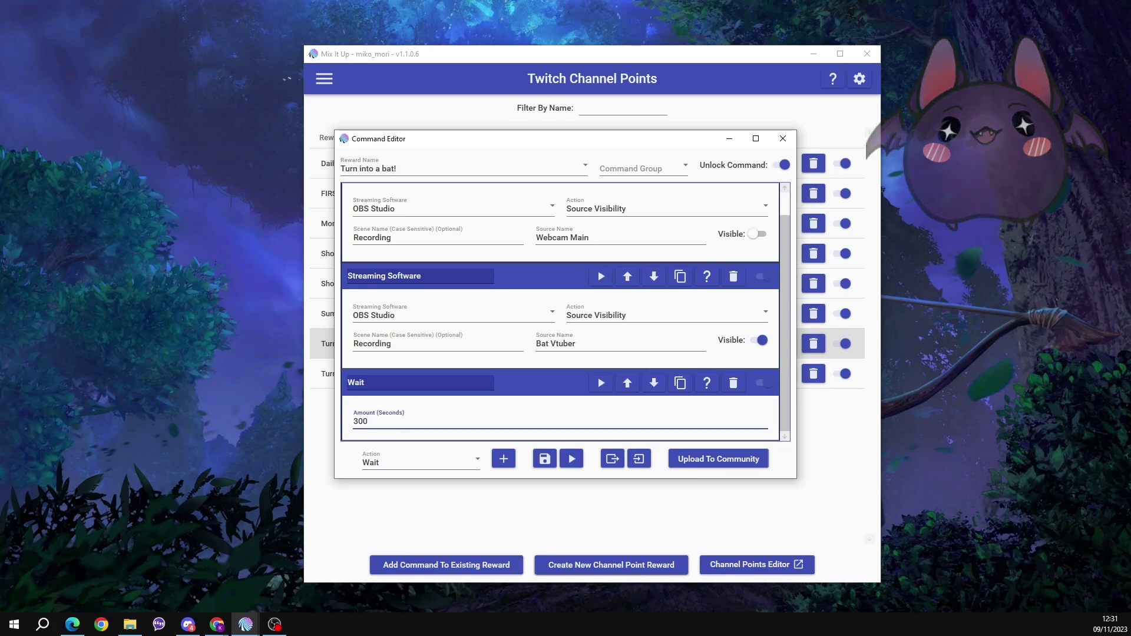
Step: Add another Streaming Software action after the wait and configure it for OBS Studio with Source Visibility
click(478, 459)
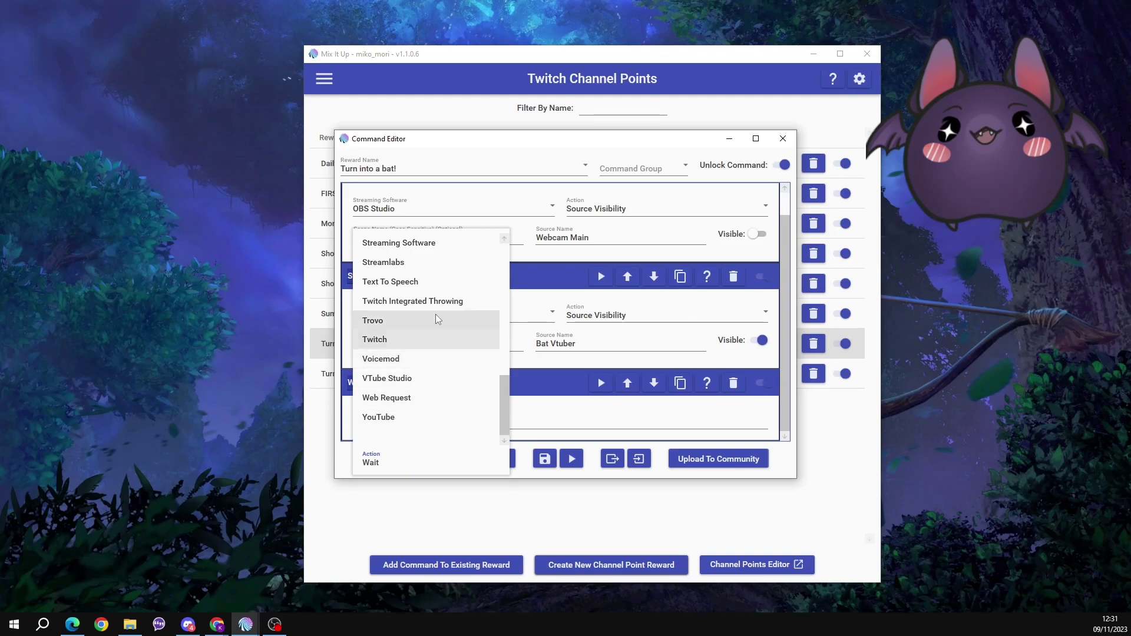
click(421, 244)
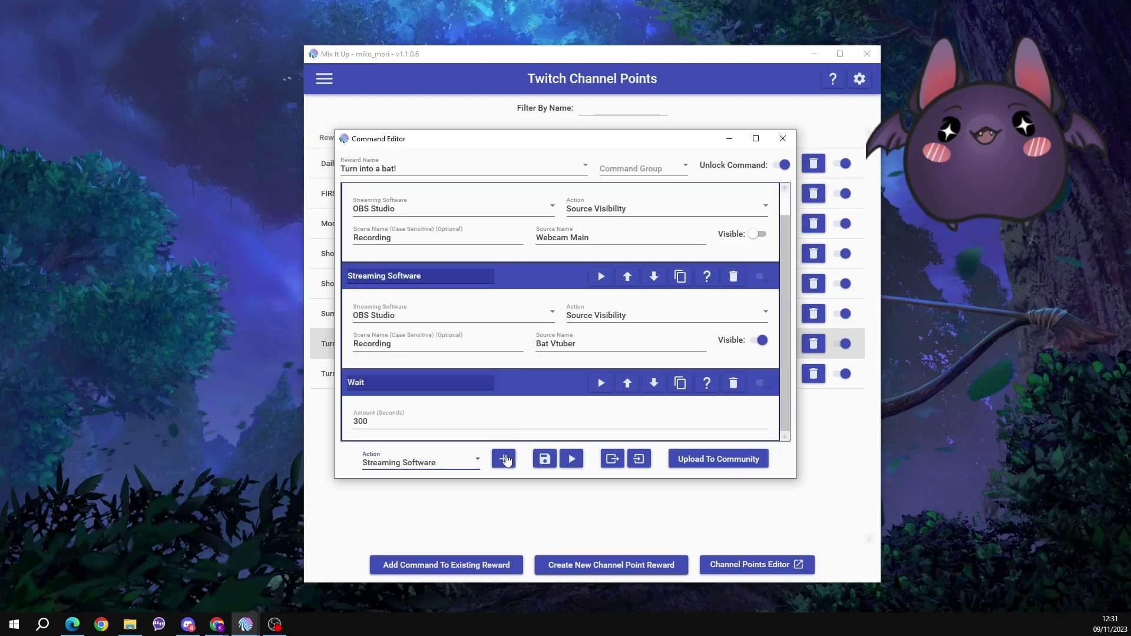
click(504, 459)
scroll(534, 422, down, 3)
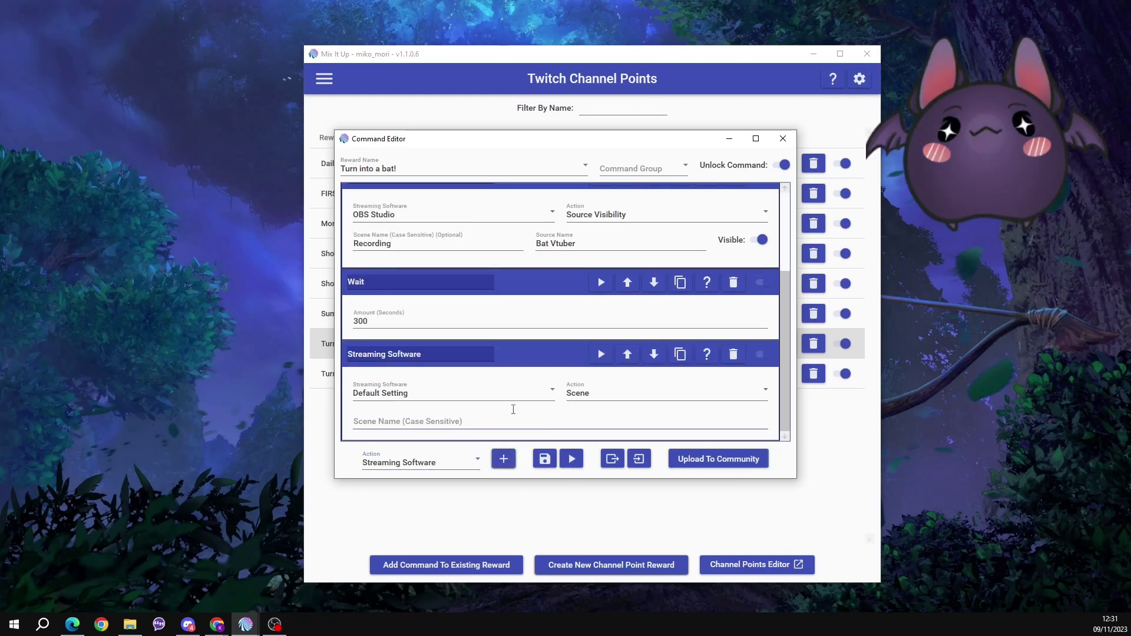
click(426, 397)
click(404, 409)
click(609, 401)
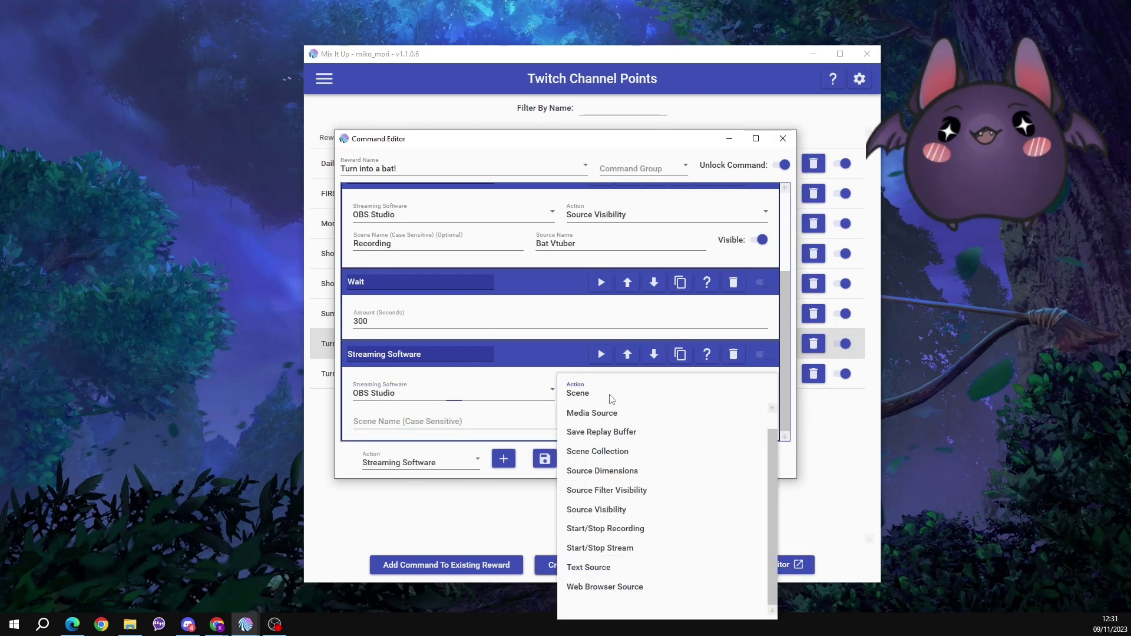
click(597, 510)
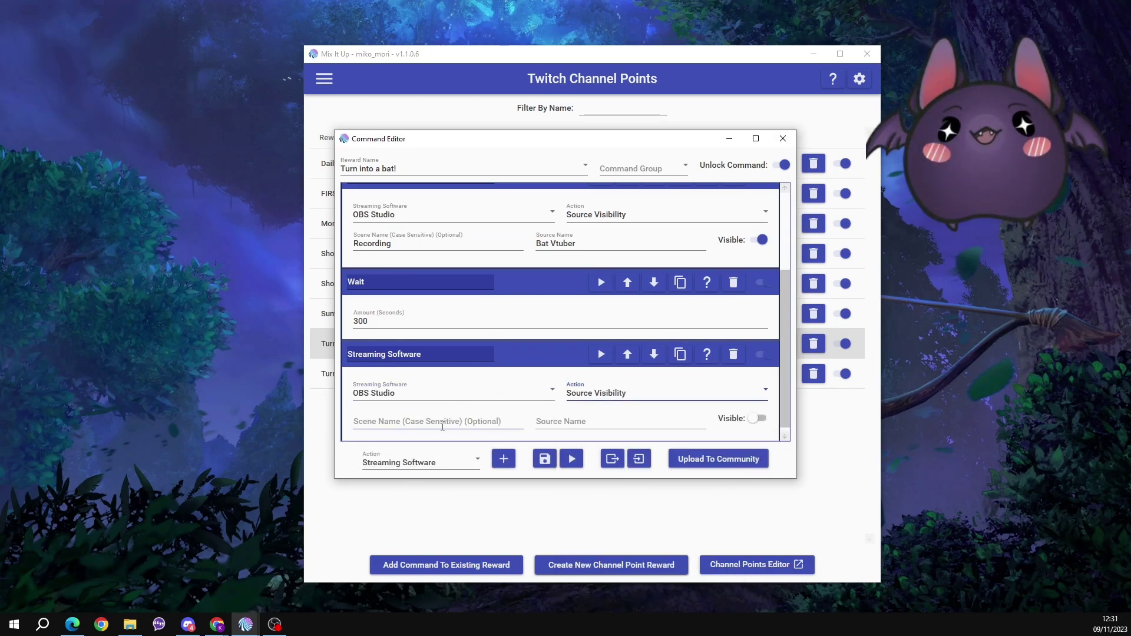
Step: Target the "Bat Vtuber" source in the "Recording" scene in the action after the wait, leaving Visible off
click(442, 425)
text(Recordin)
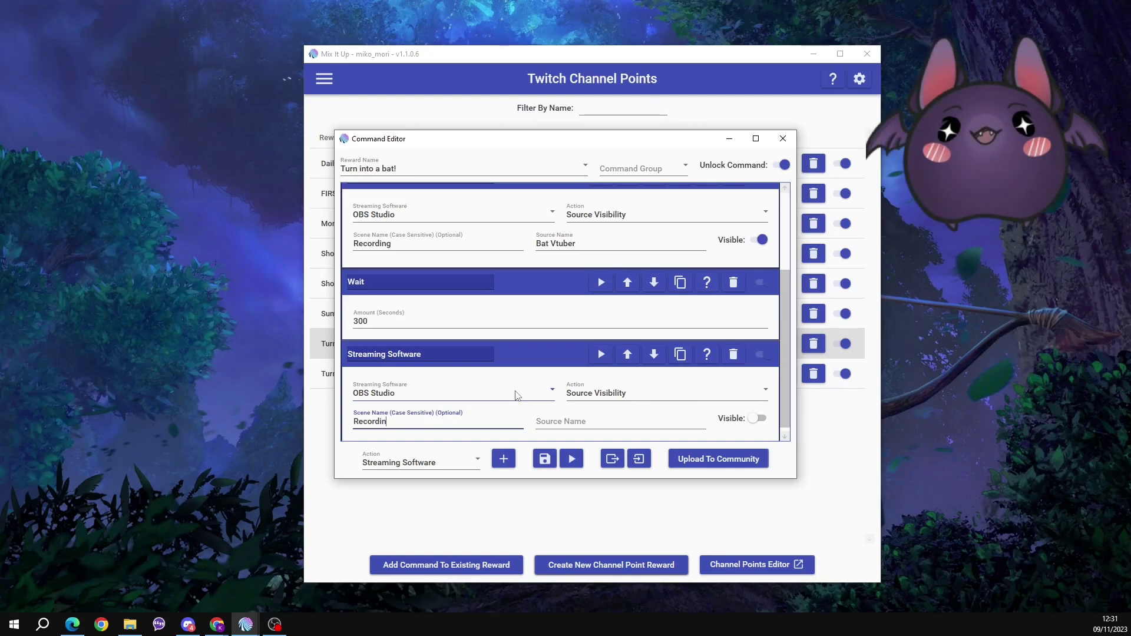
text(g)
click(609, 418)
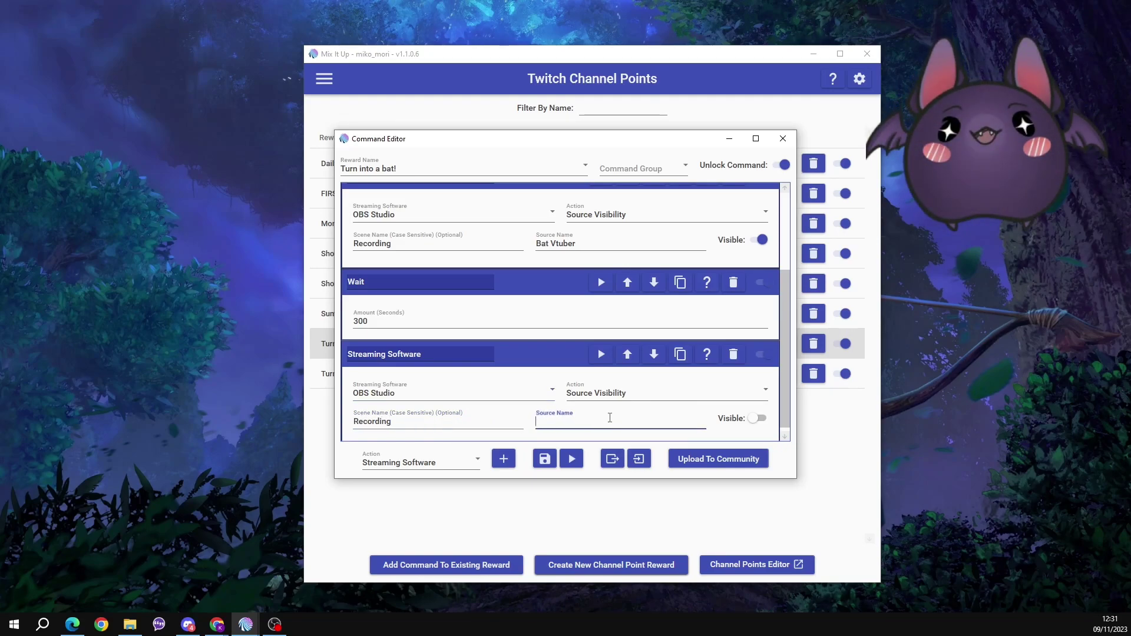
text(Bat)
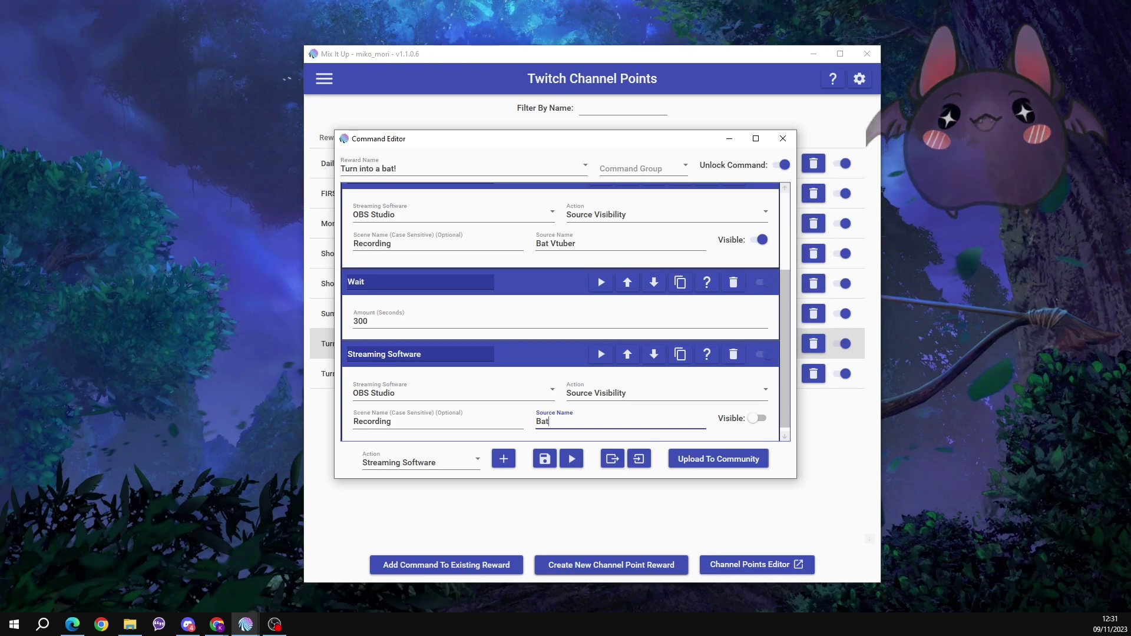
text( Vt)
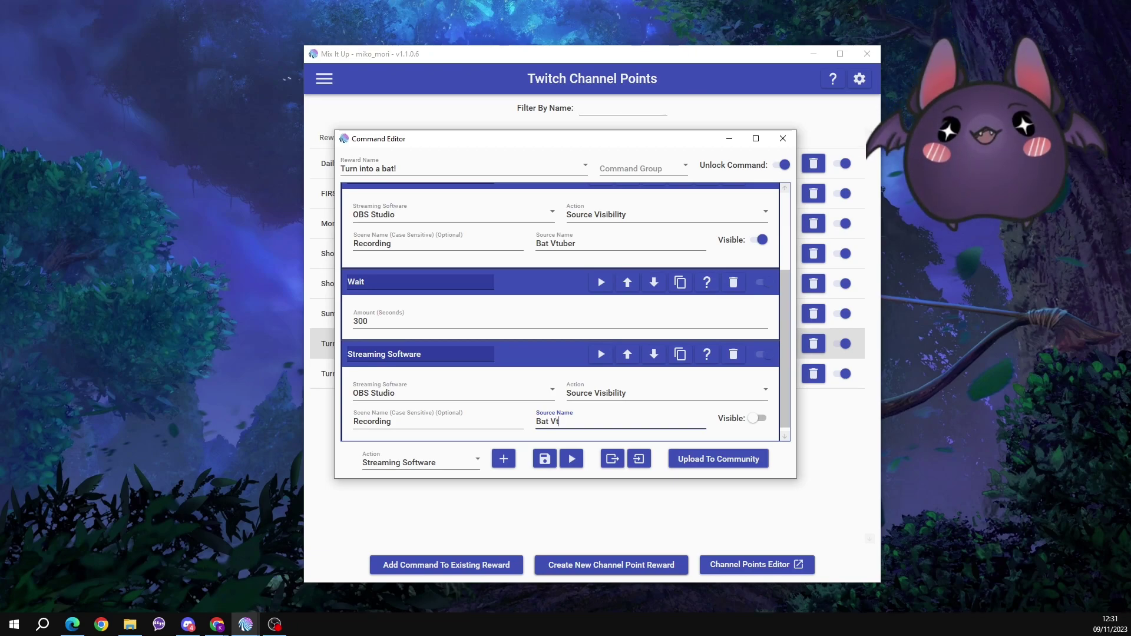
text(uber)
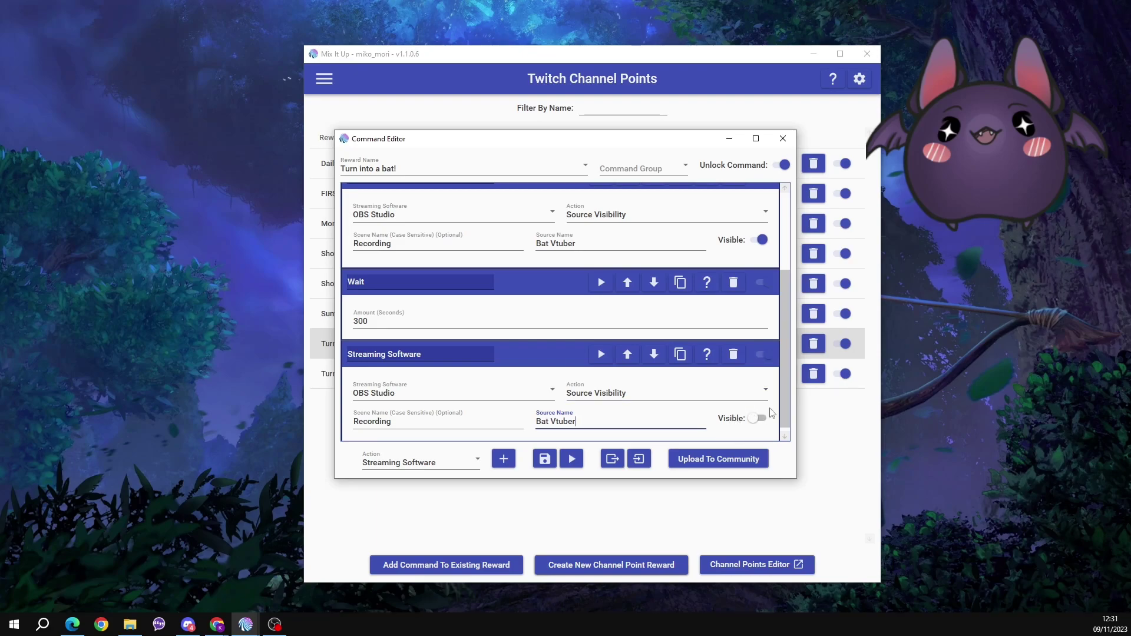
scroll(660, 353, down, 1)
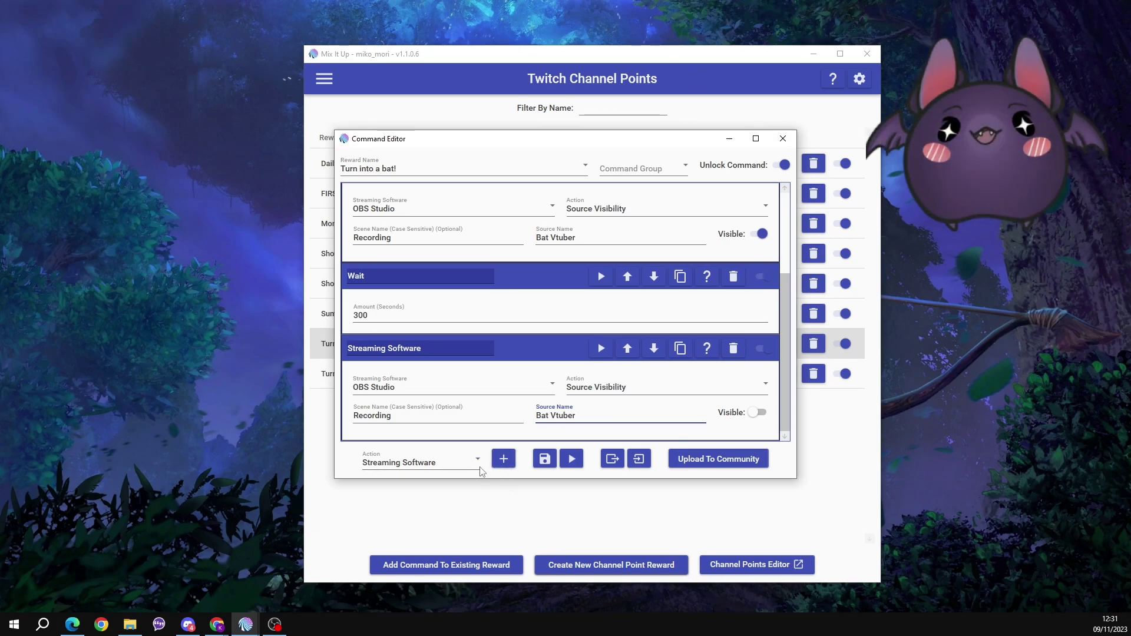
Step: Add a final Streaming Software action and configure it for OBS Studio with the Source Visibility action
click(504, 459)
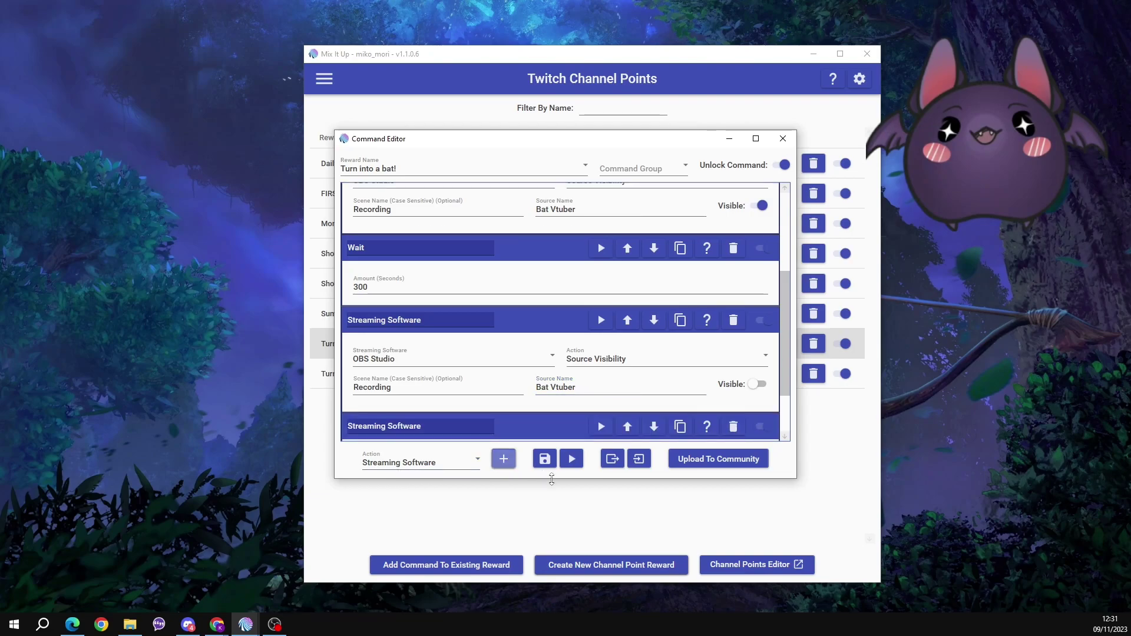
scroll(528, 396, down, 2)
click(518, 393)
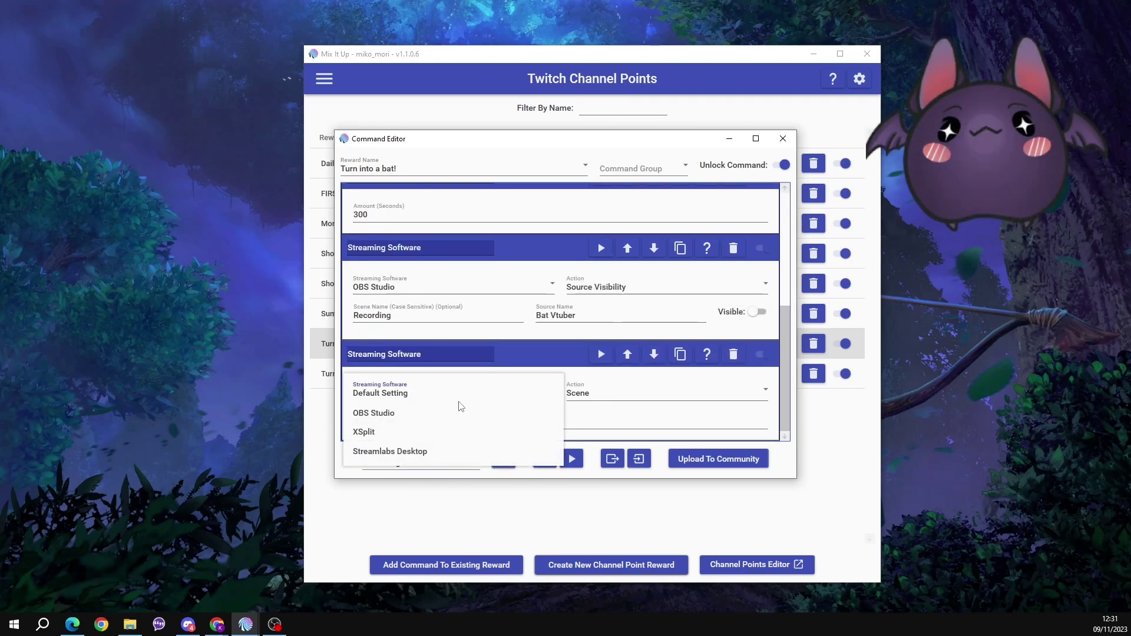
click(404, 420)
click(590, 398)
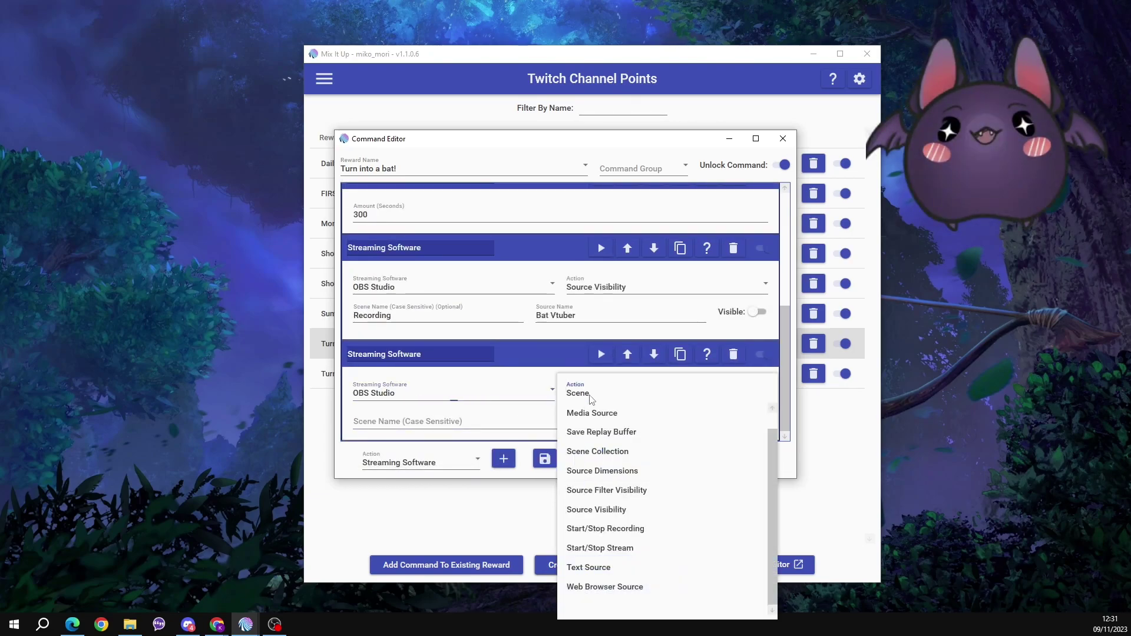
click(607, 510)
Step: Set the final action's scene to "Recording" and source to "Webcam Main", and turn Visible on
click(392, 429)
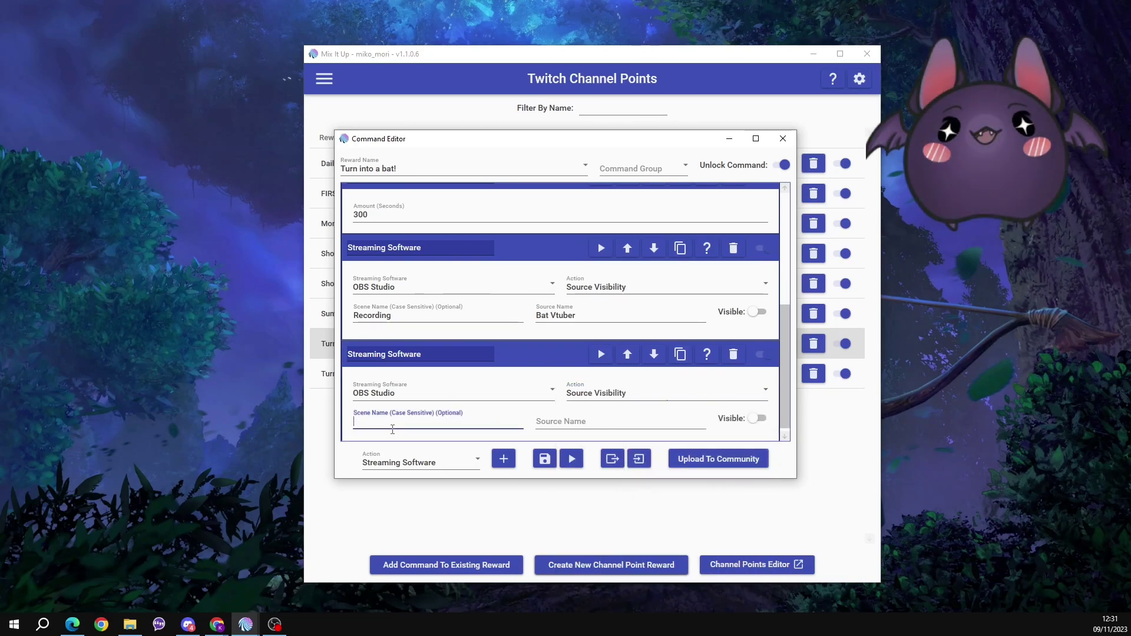
text(Recording)
click(541, 421)
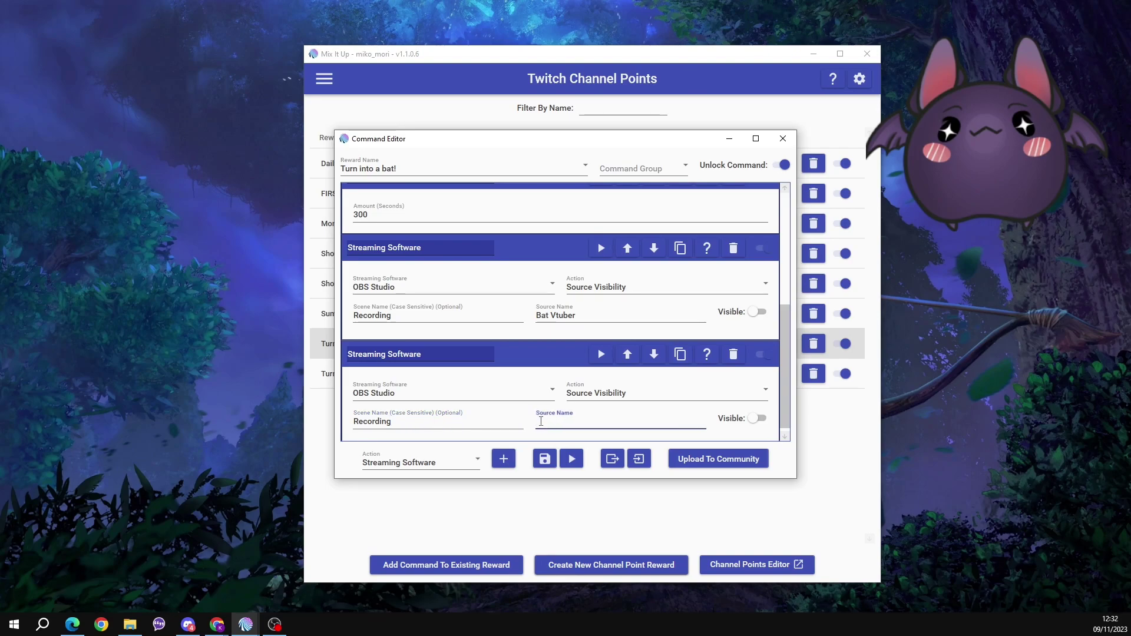
text(Webcam Main)
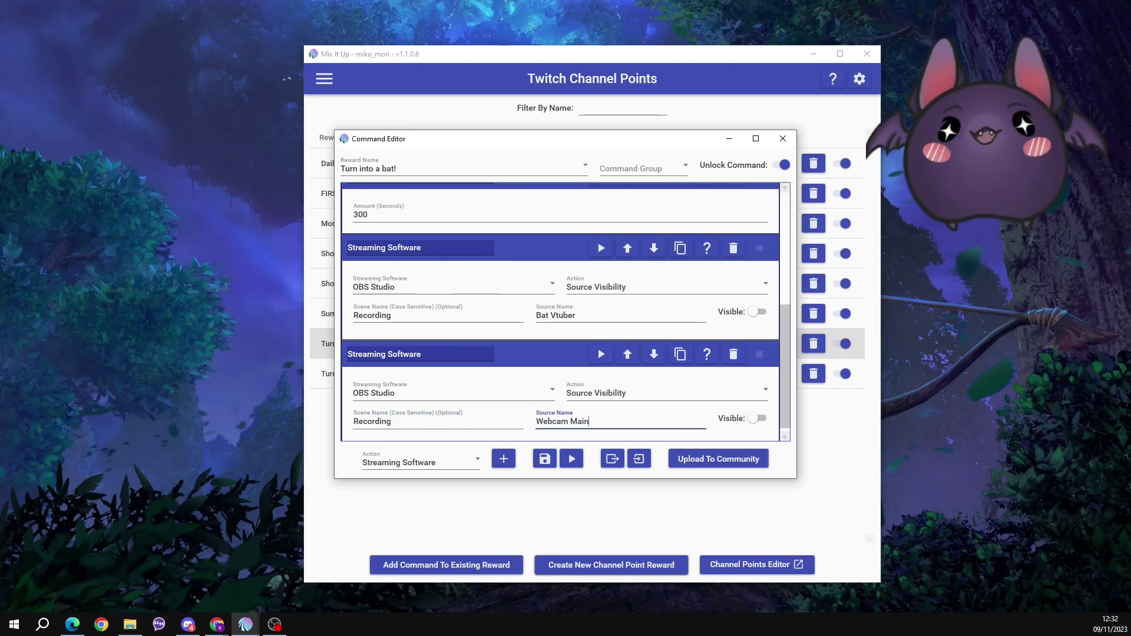
click(757, 419)
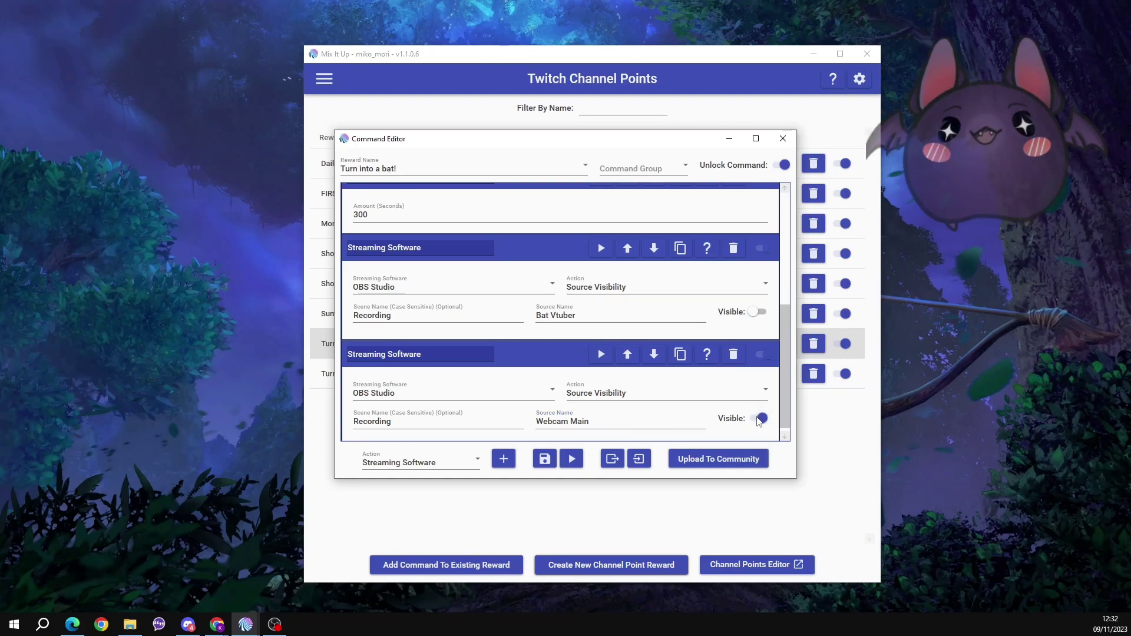
Step: Return to the start of the action list and collapse every action except the final webcam one
drag(784, 339, 783, 217)
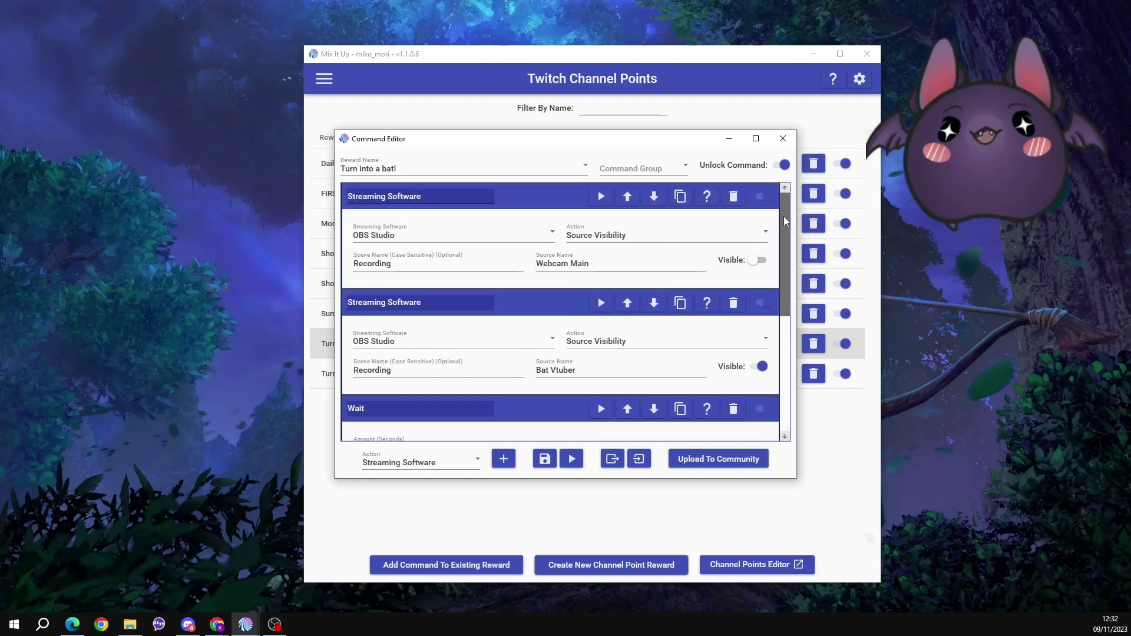
click(522, 197)
click(530, 216)
click(526, 248)
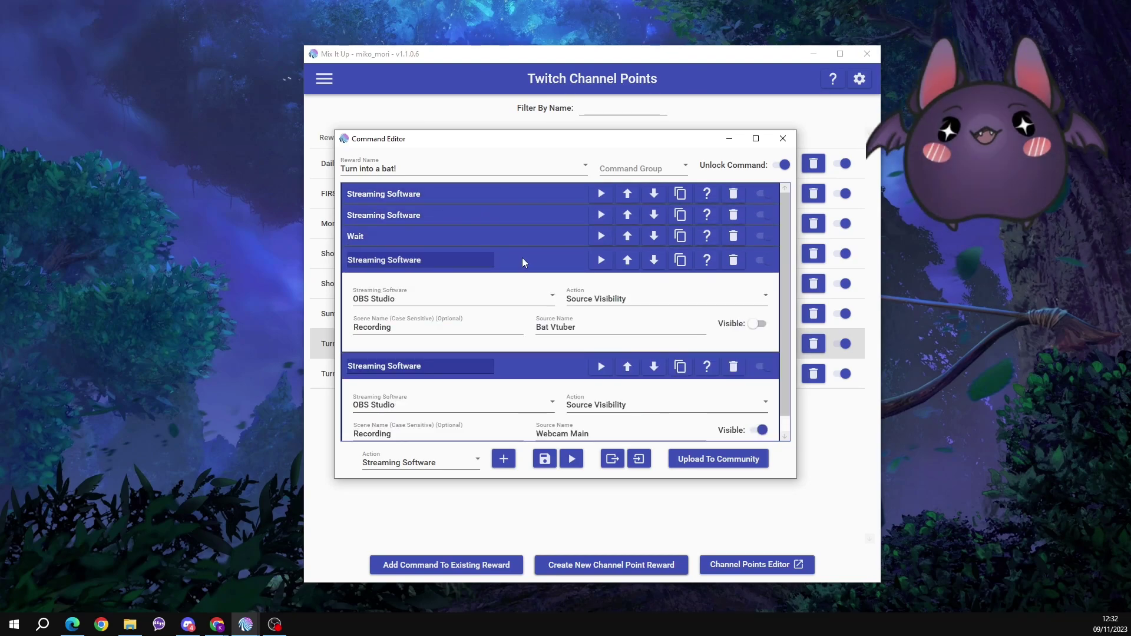
click(522, 257)
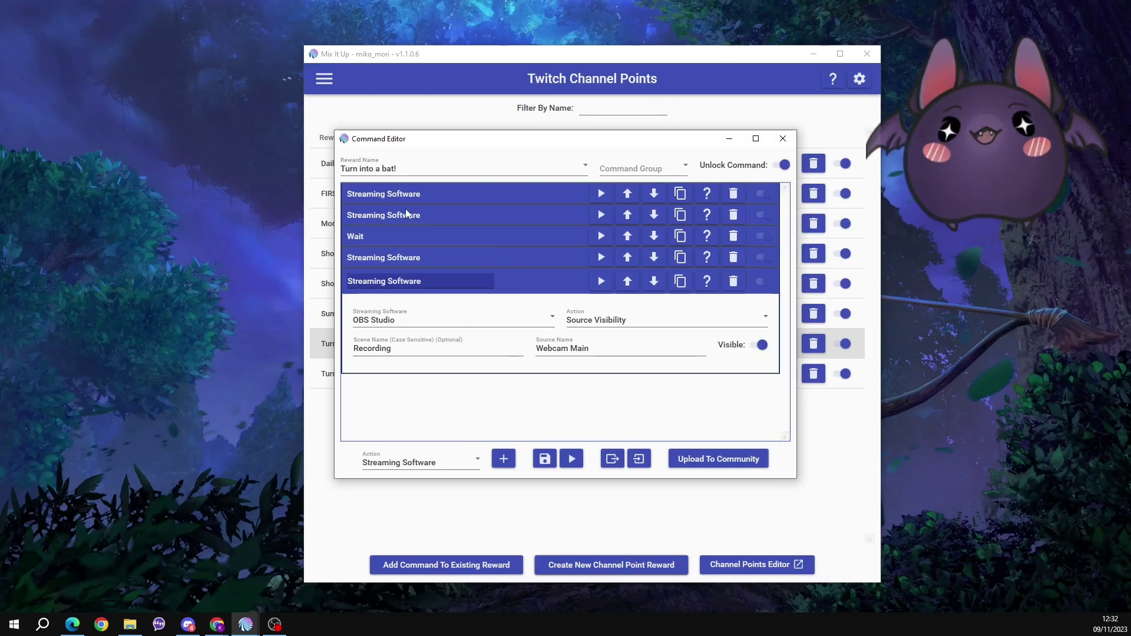
Step: Expand the collapsed actions to review their sources, visibility and wait settings, and save the command
click(444, 192)
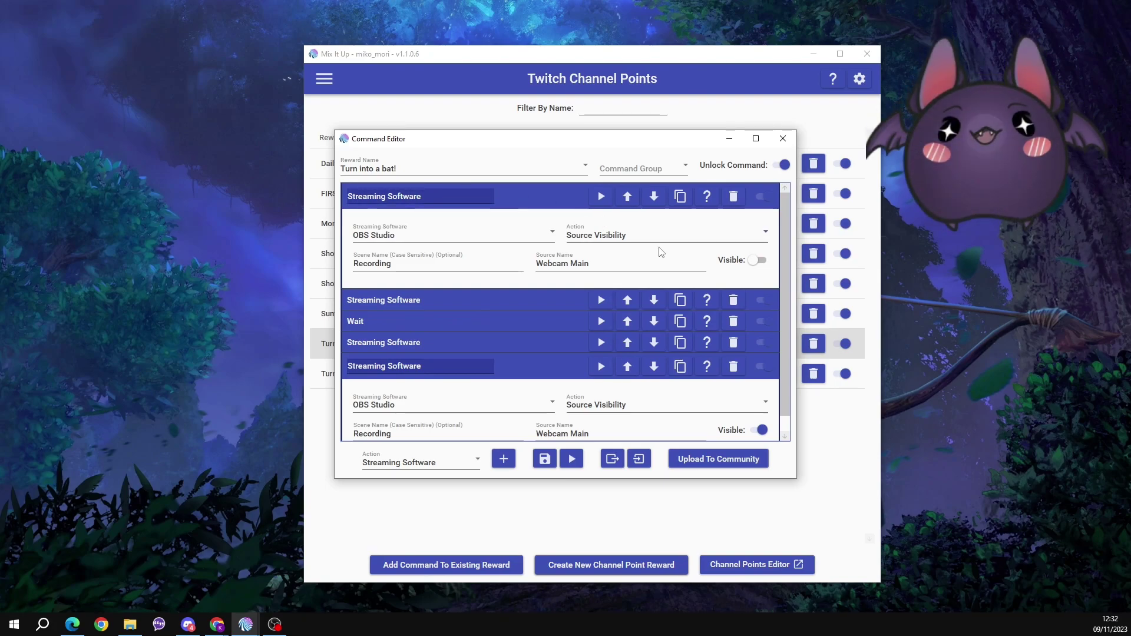
click(504, 298)
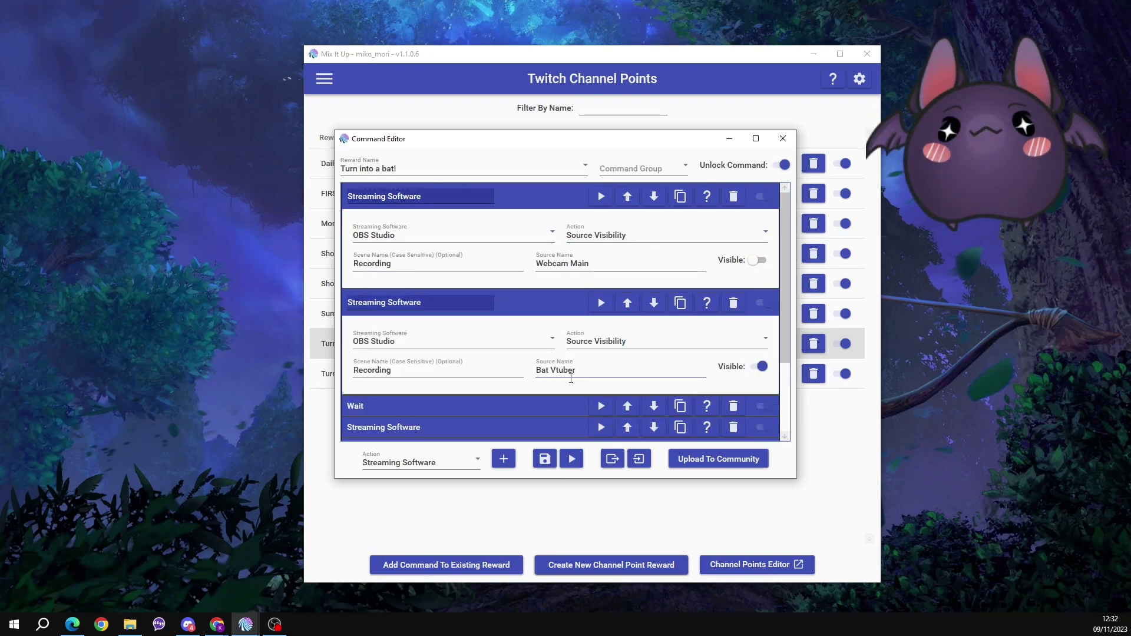
scroll(461, 327, down, 1)
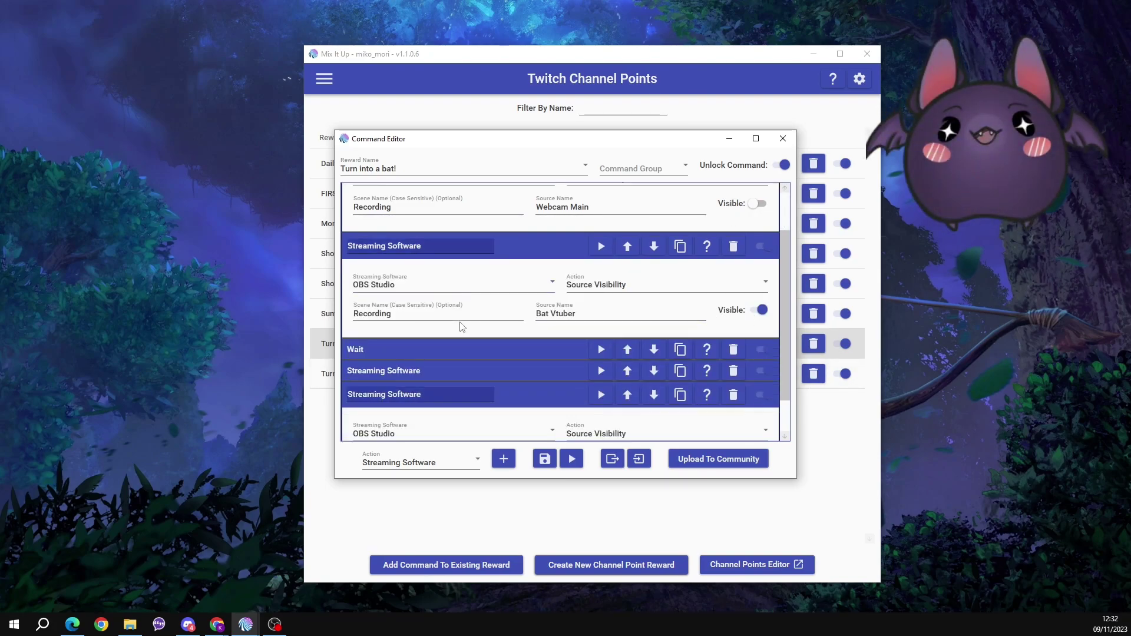
click(430, 350)
click(505, 421)
scroll(504, 426, down, 1)
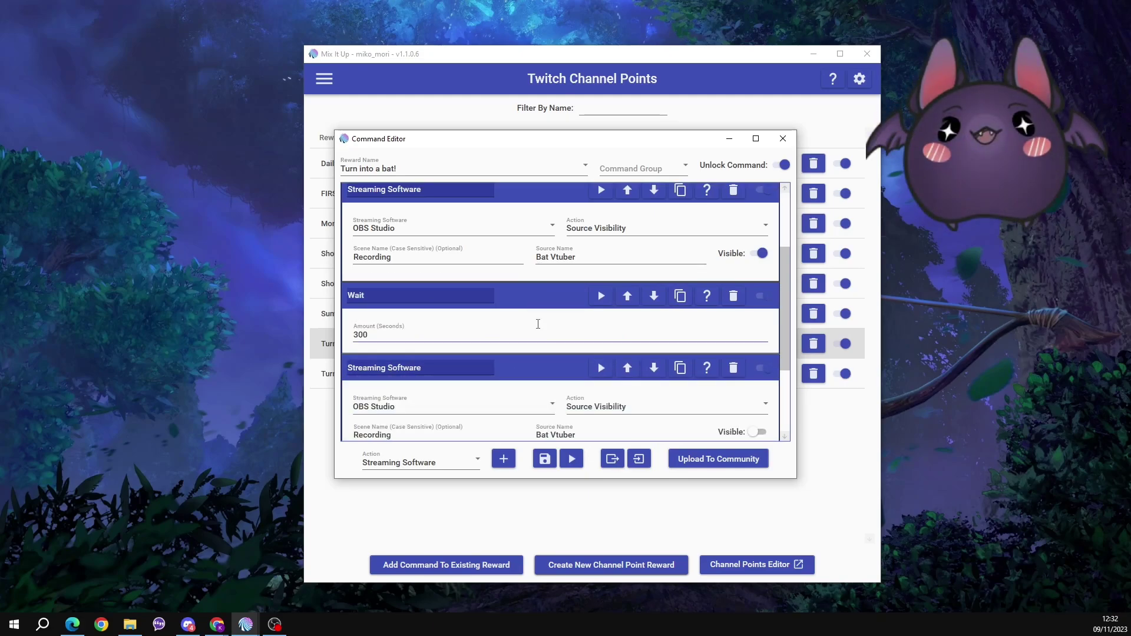
scroll(592, 343, down, 1)
scroll(592, 344, down, 1)
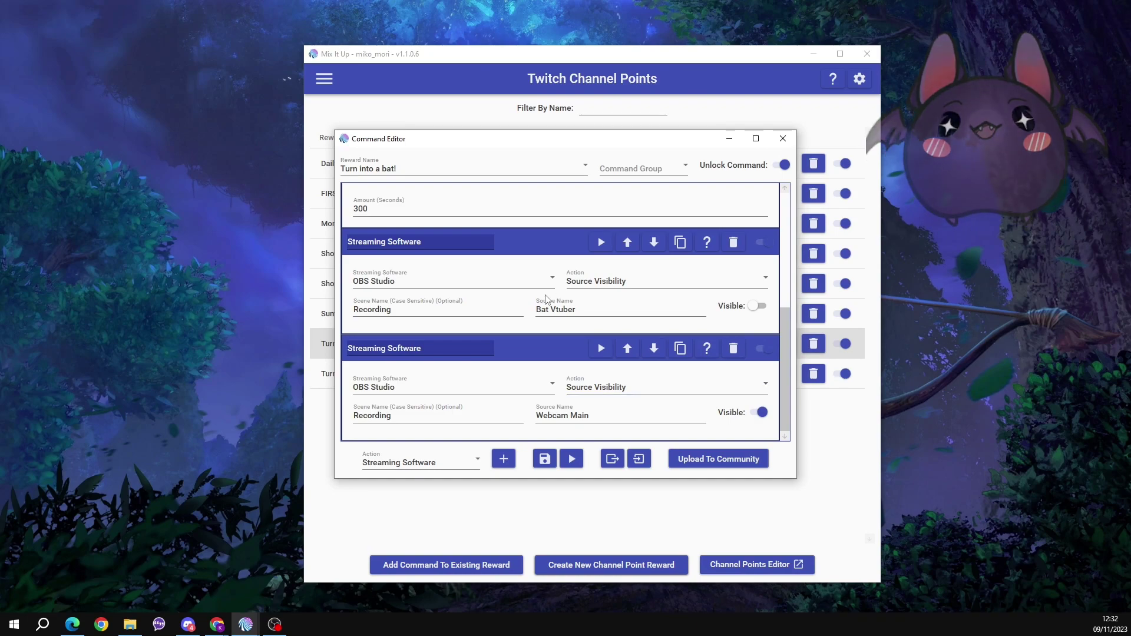
click(545, 460)
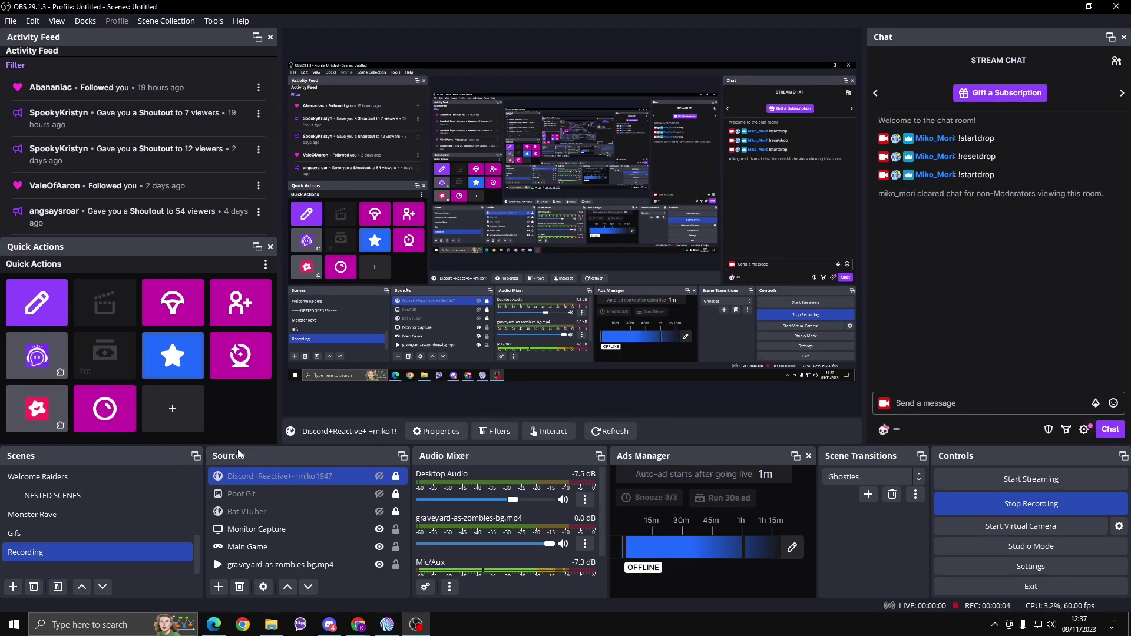
ctrl+click(247, 512)
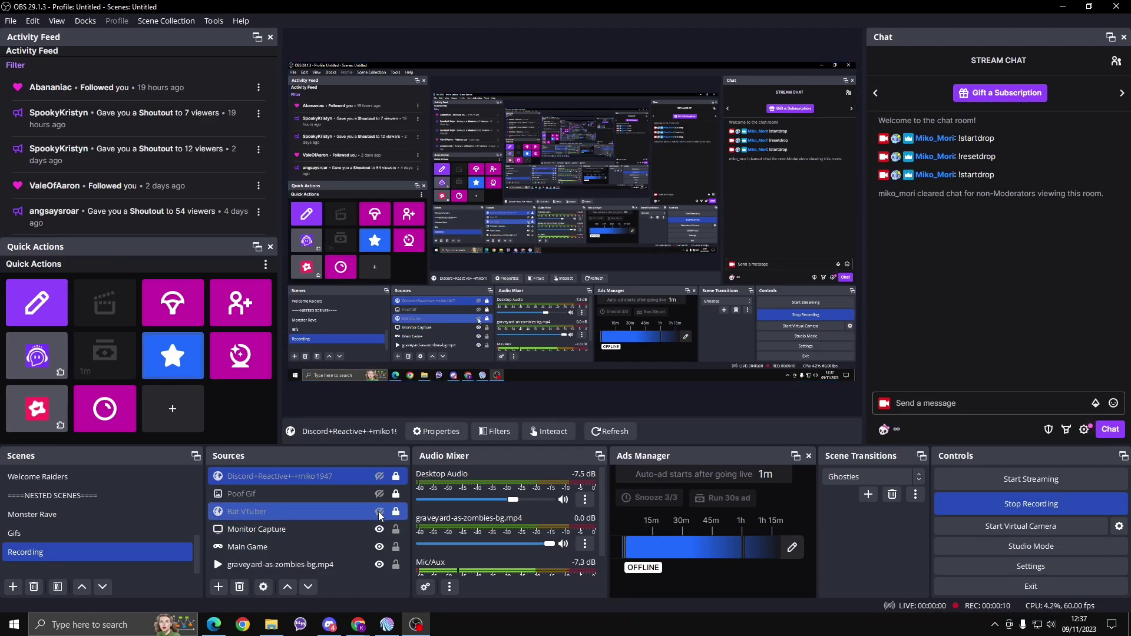
click(755, 137)
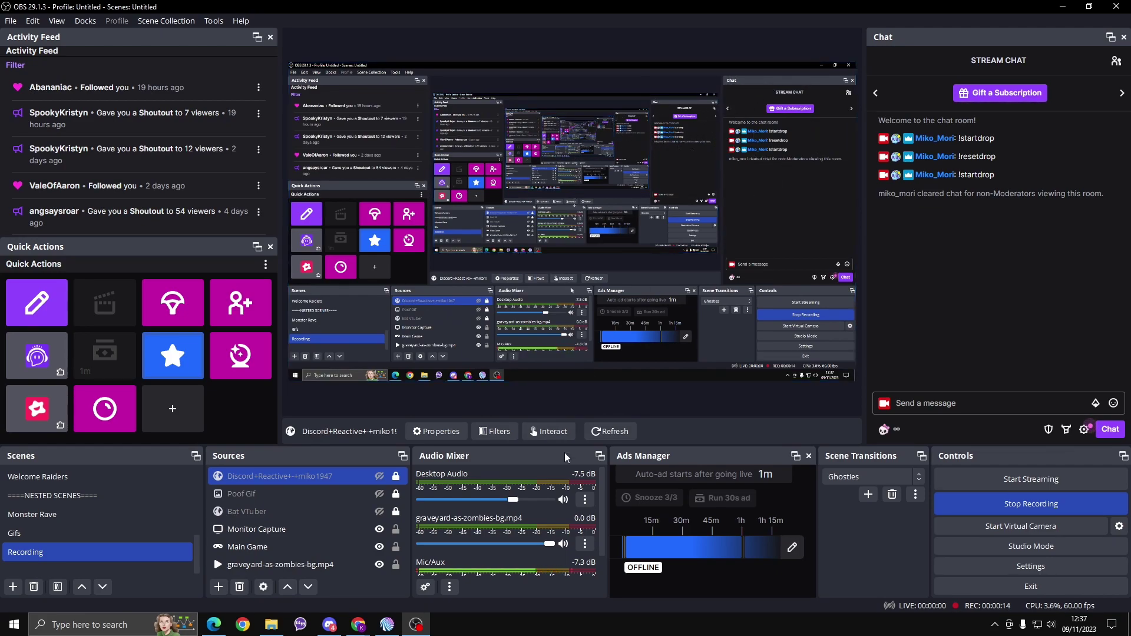
ctrl+click(380, 513)
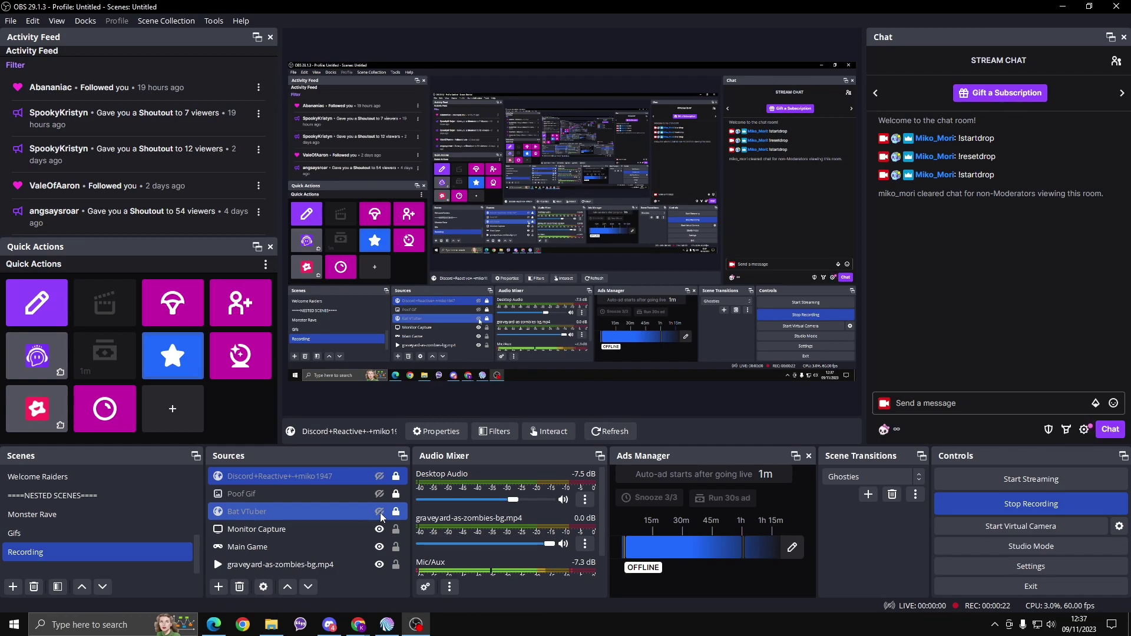
click(381, 513)
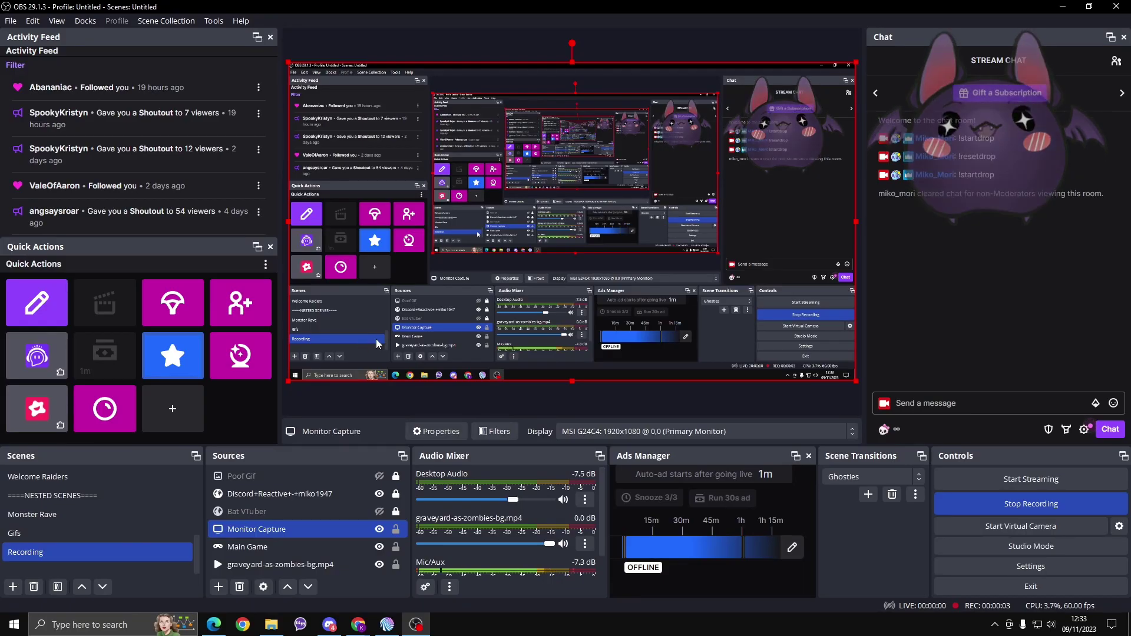
Step: In OBS, show the Poof Gif source in the Recording scene briefly and hide it again
click(380, 477)
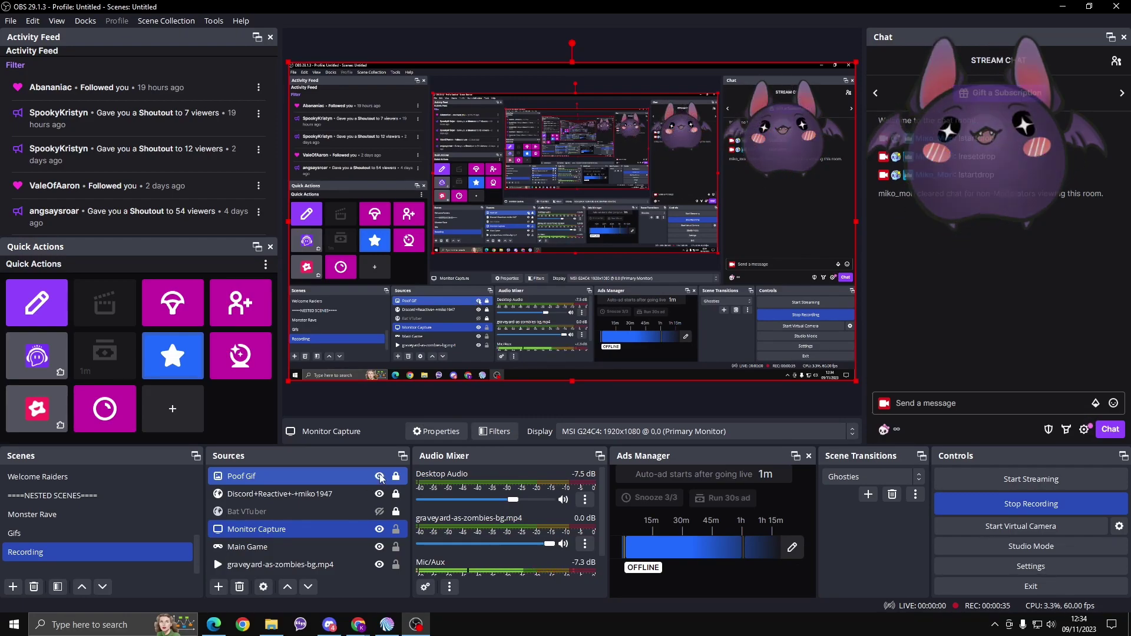
click(380, 476)
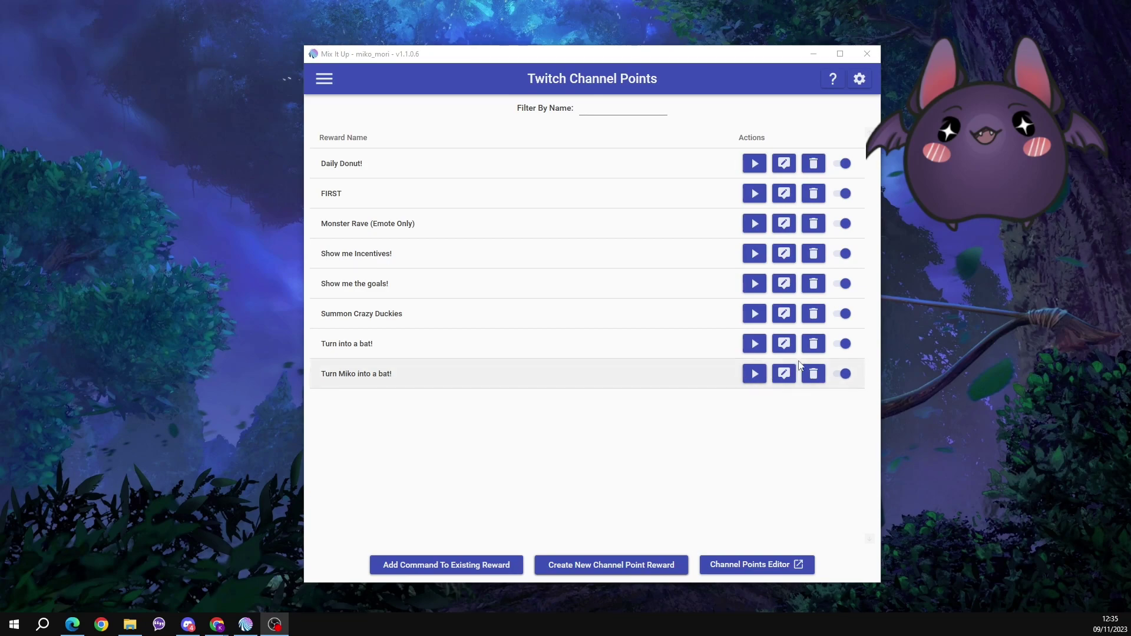
Step: In Mix It Up, open the existing bat command of the last reward listed and enlarge its editor window
click(785, 375)
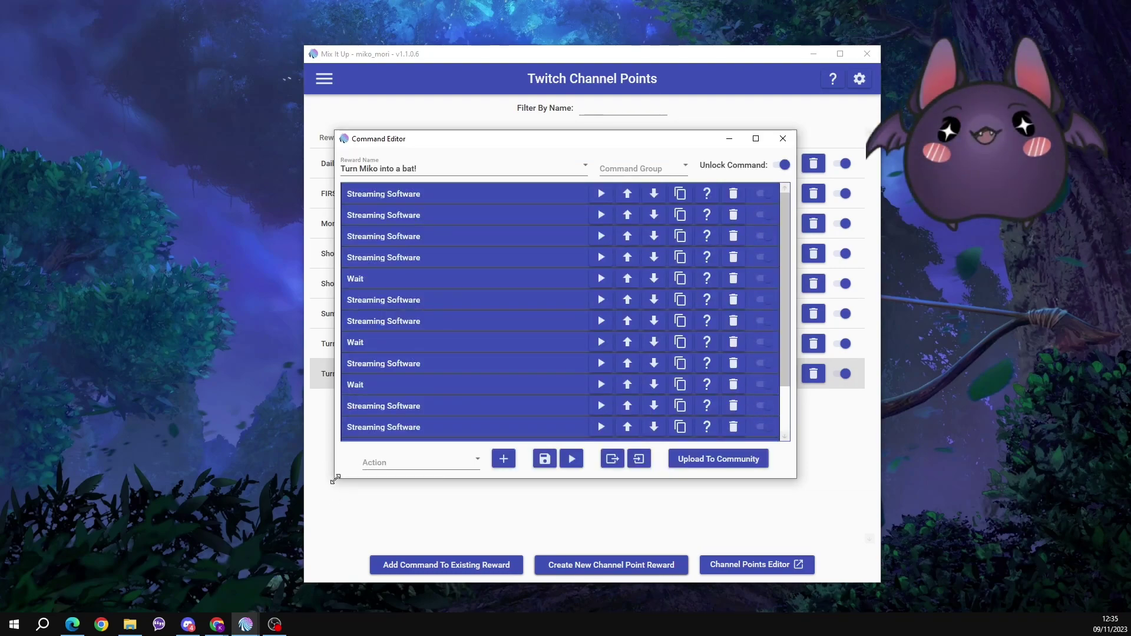
drag(335, 482, 336, 545)
drag(540, 148, 563, 64)
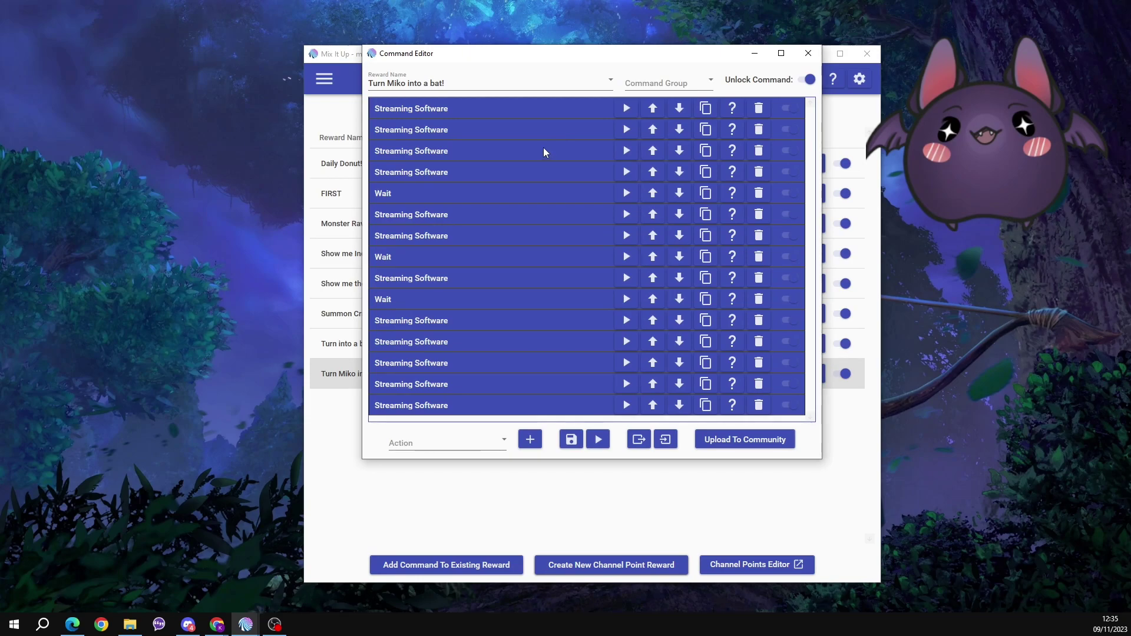
Step: Expand the first three Streaming Software actions and examine their scenes, sources and visibility settings
click(542, 104)
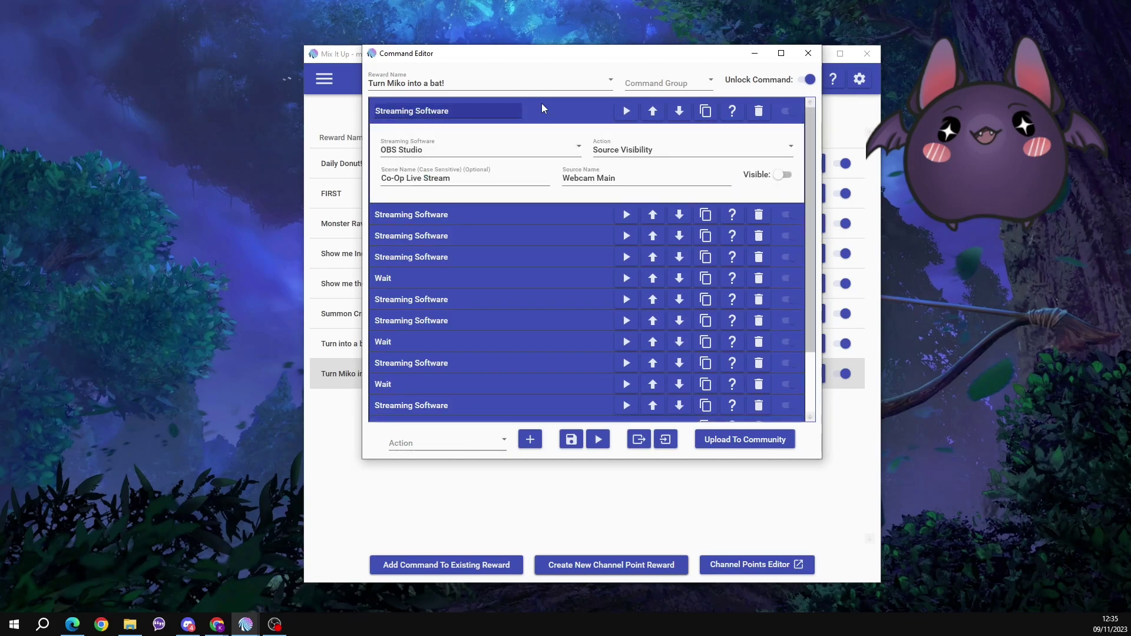
click(571, 211)
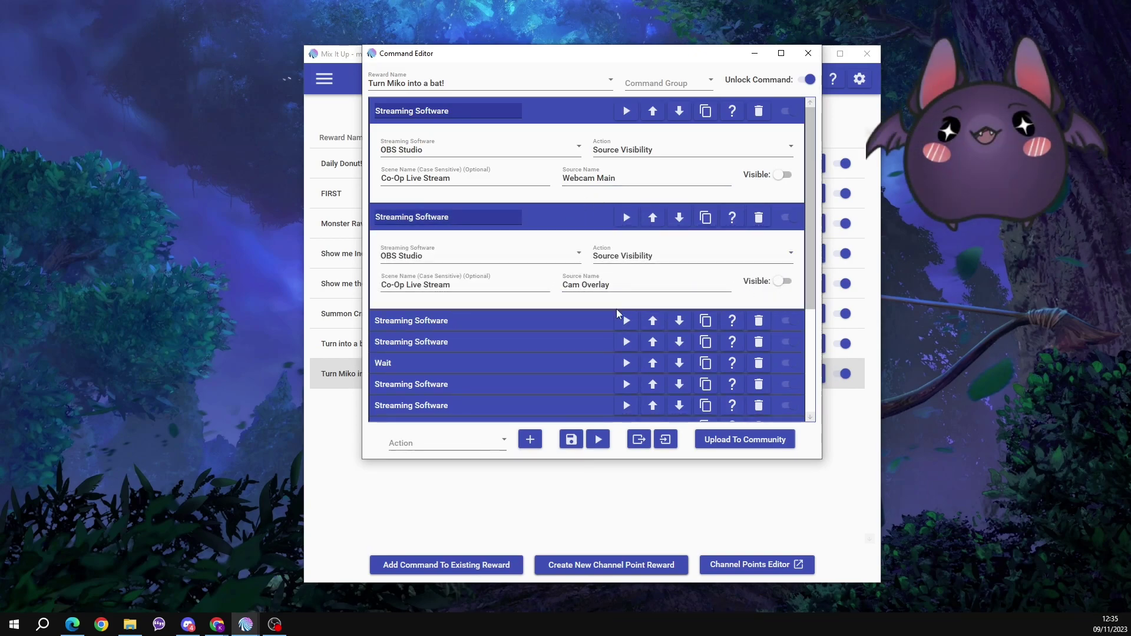
click(564, 319)
scroll(574, 323, down, 1)
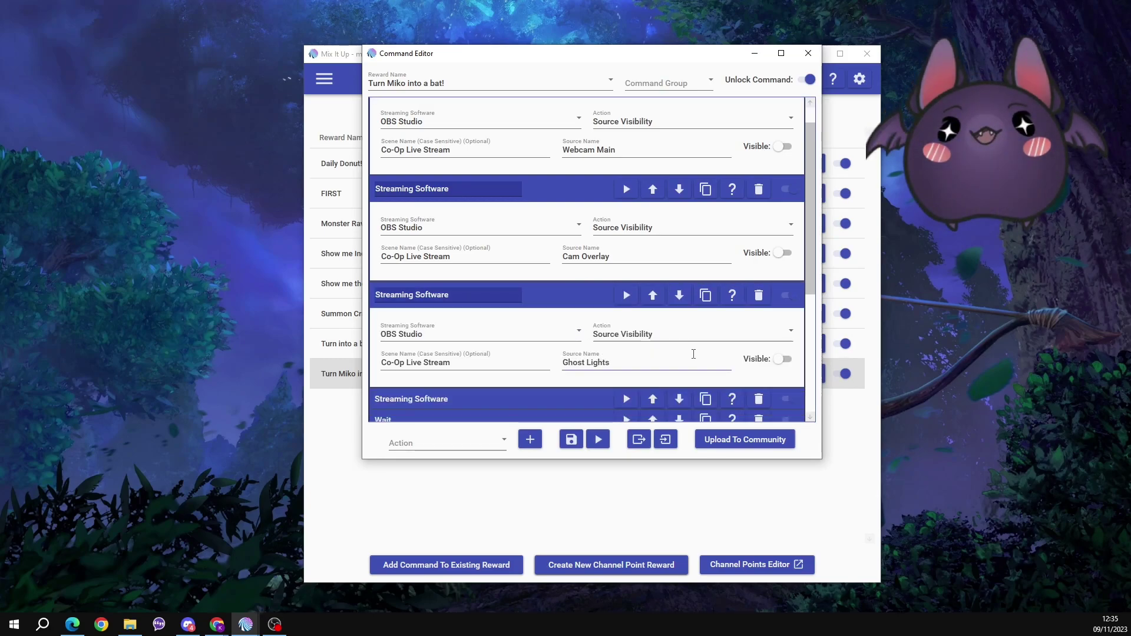
scroll(811, 200, up, 1)
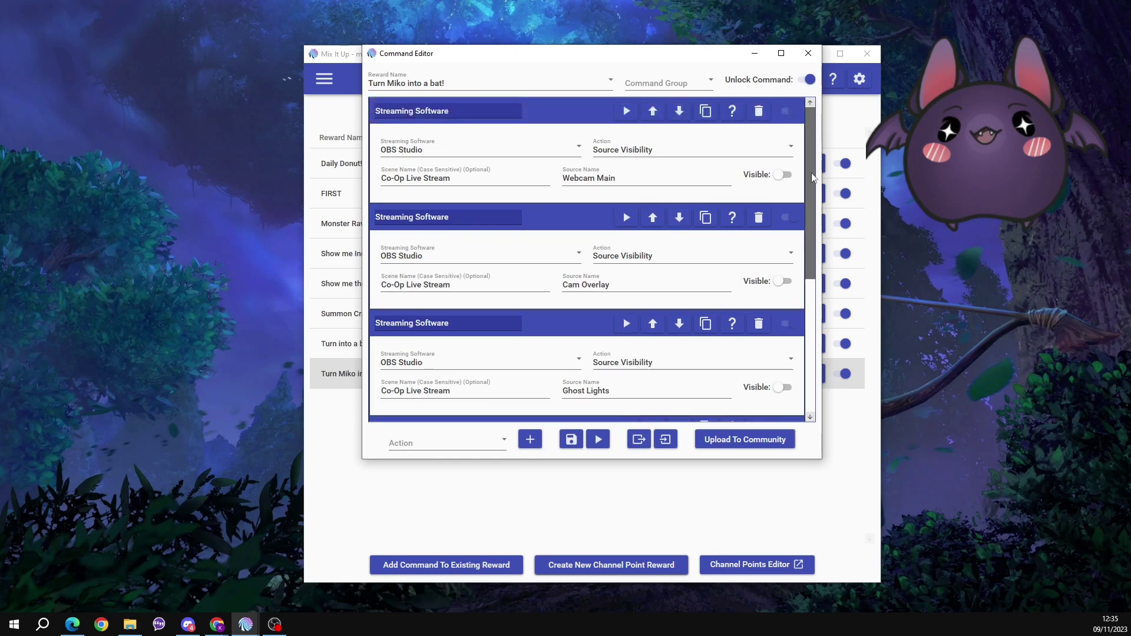
scroll(812, 179, down, 2)
scroll(812, 184, up, 2)
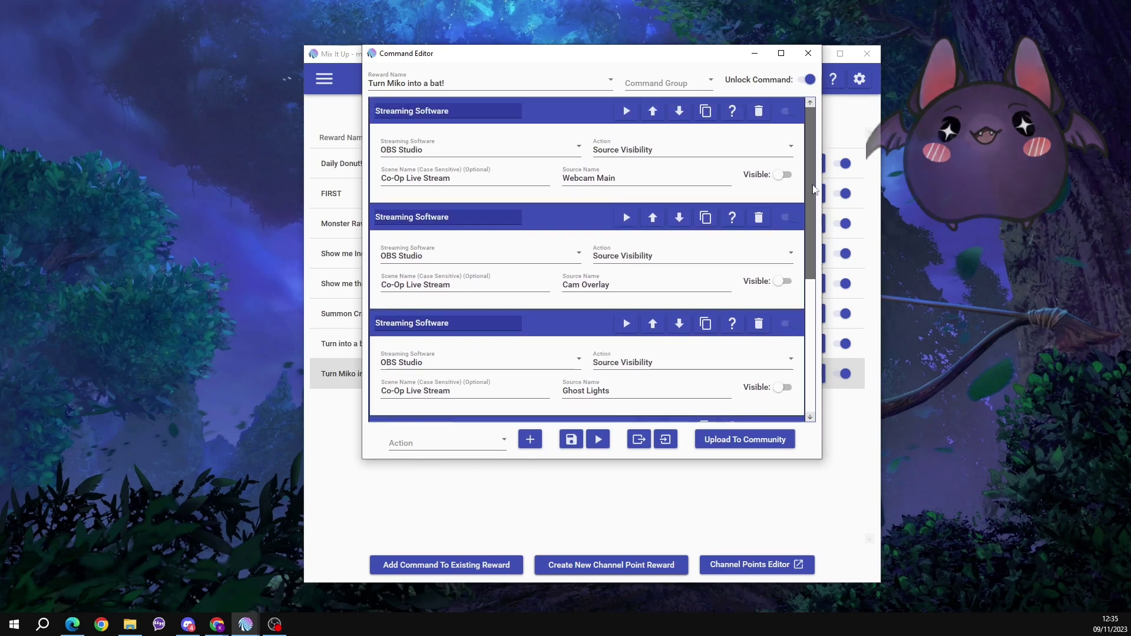
Step: Expand the fourth Streaming Software action and examine its source name and visibility setting
scroll(814, 194, down, 6)
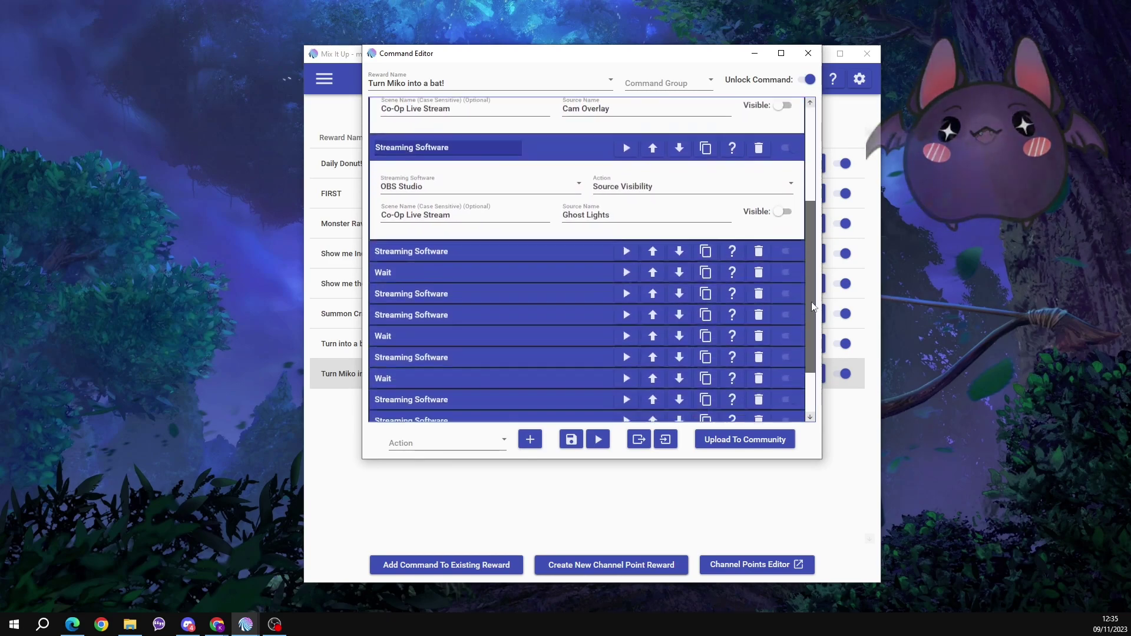
scroll(811, 306, down, 2)
click(529, 189)
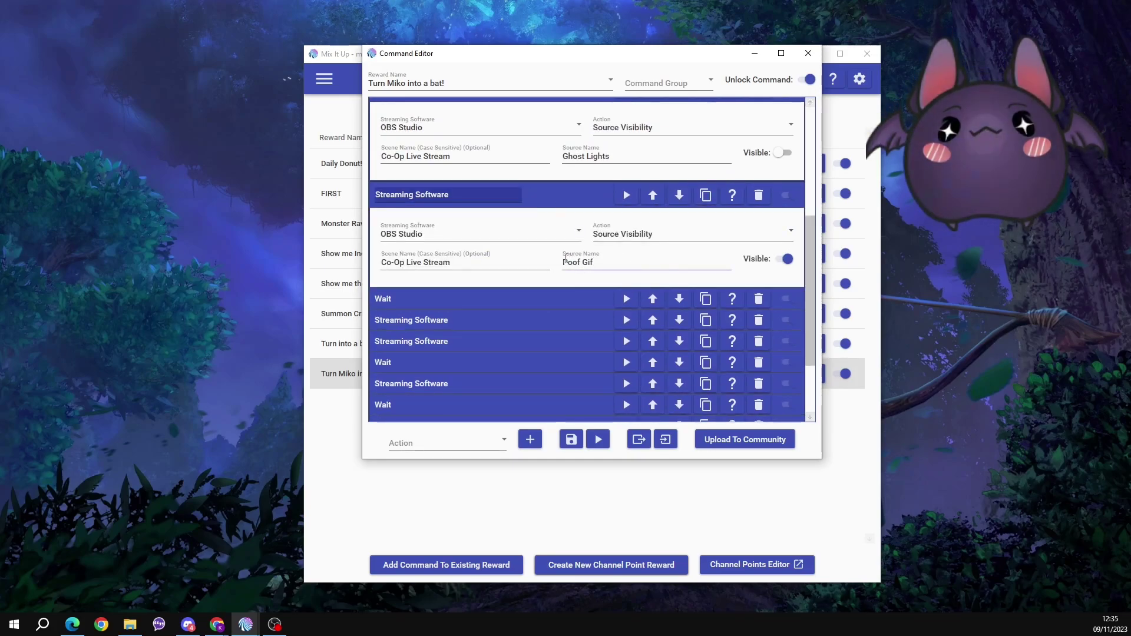
drag(564, 262, 611, 262)
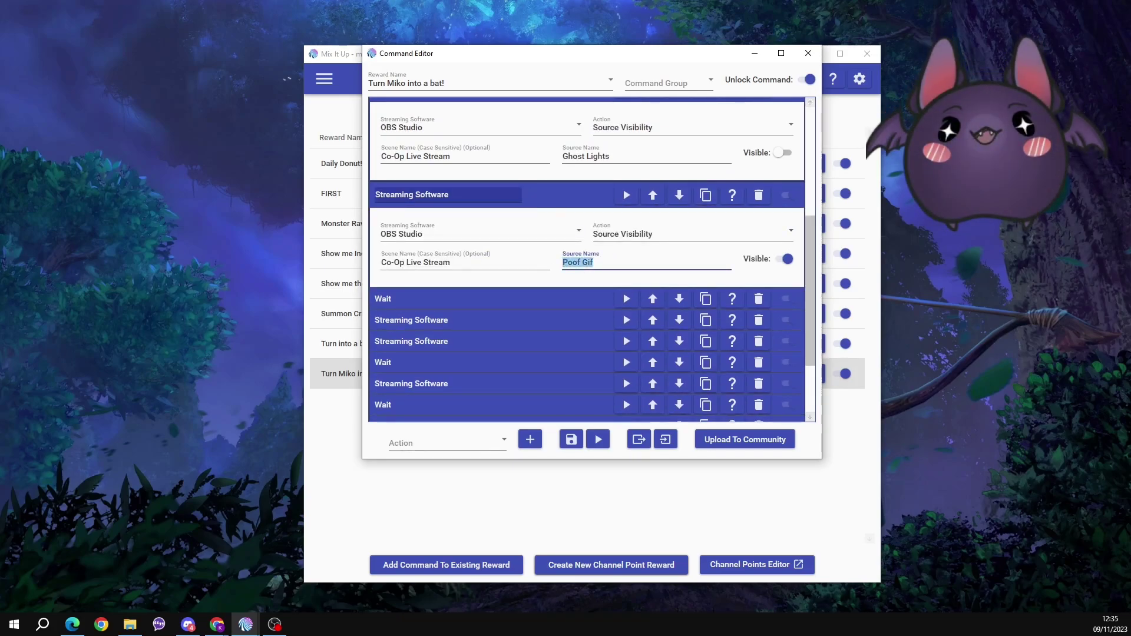
key(alt+Tab)
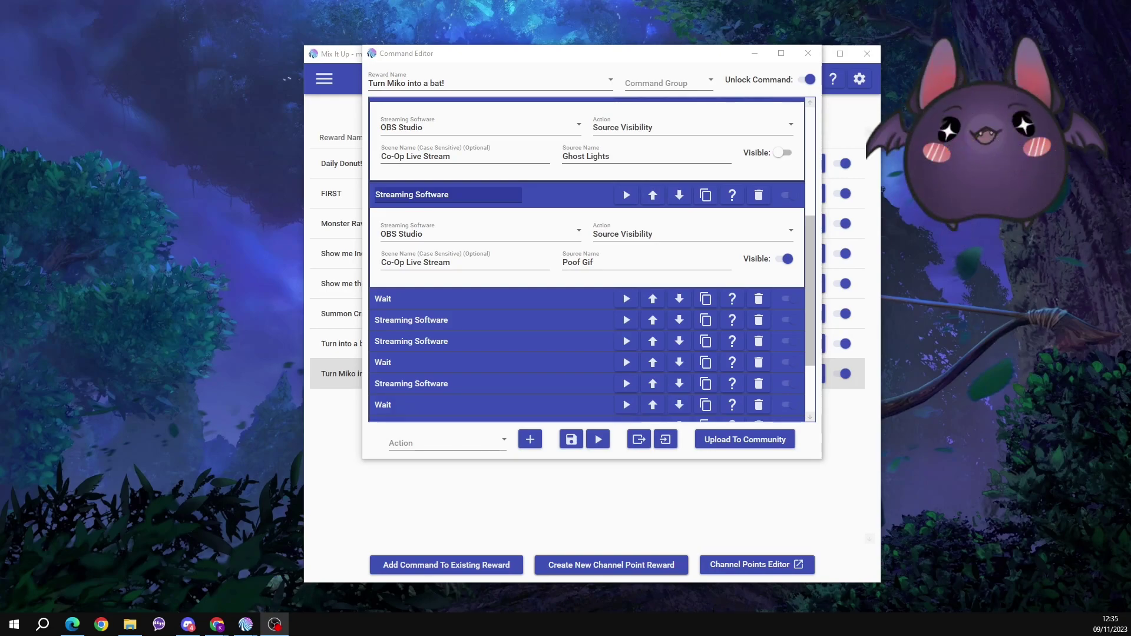
Step: Expand the first Wait action and the Streaming Software action after it to examine the delay and source visibility
click(447, 299)
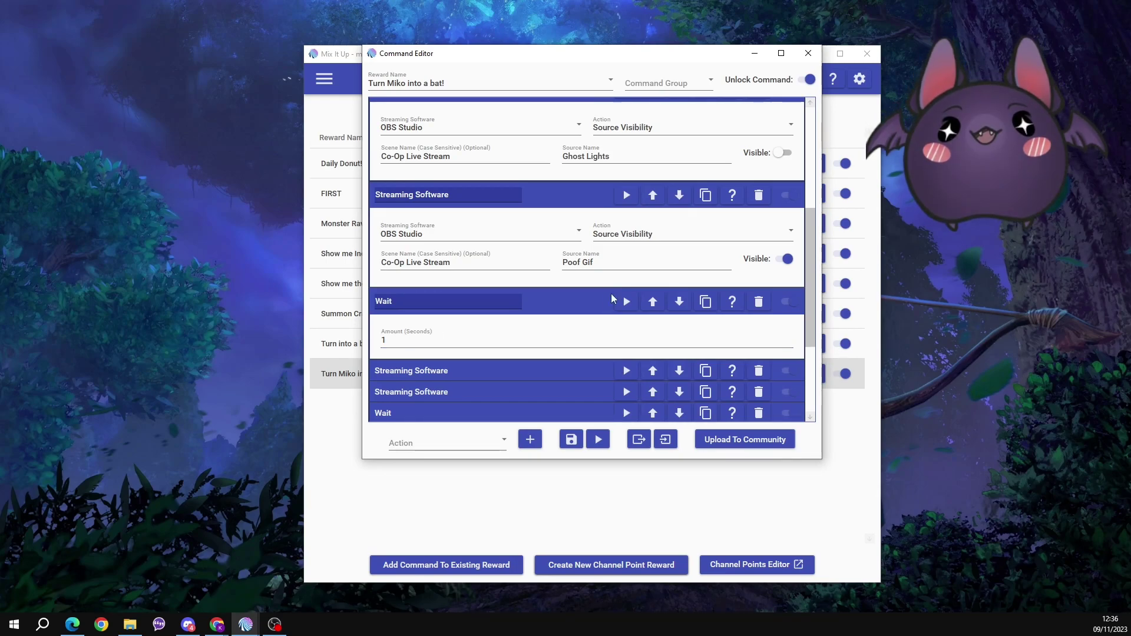
scroll(601, 312, down, 1)
click(497, 347)
scroll(619, 359, down, 1)
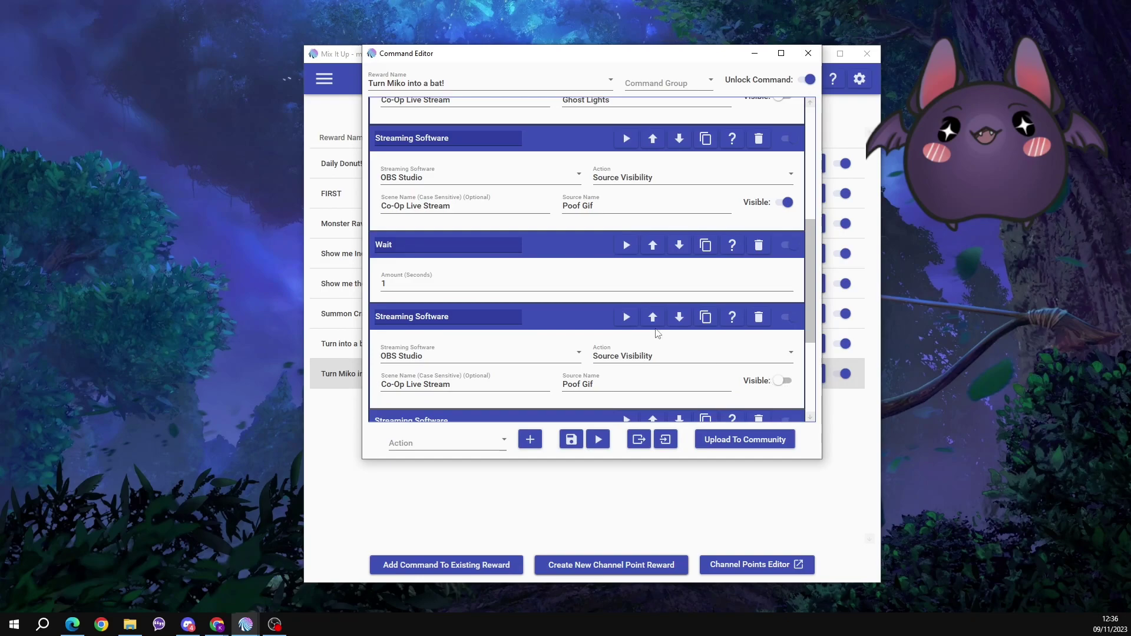
Step: Expand the sixth Streaming Software action and the second Wait action to examine the source, its visibility and the delay
scroll(658, 334, down, 1)
click(568, 401)
scroll(578, 311, down, 2)
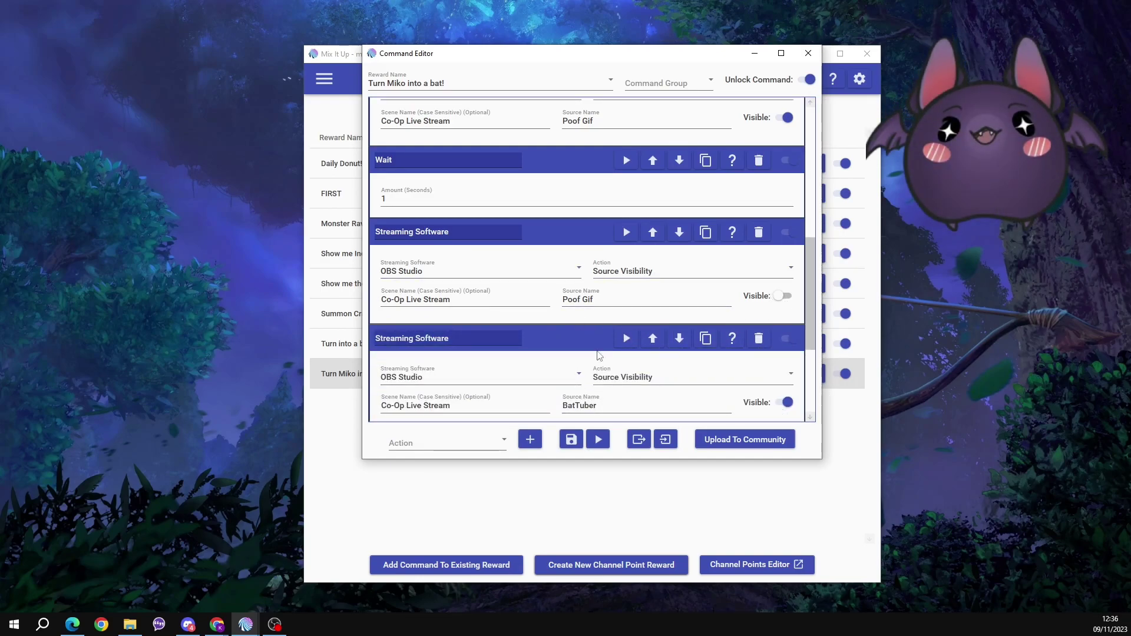
scroll(599, 355, down, 2)
click(531, 383)
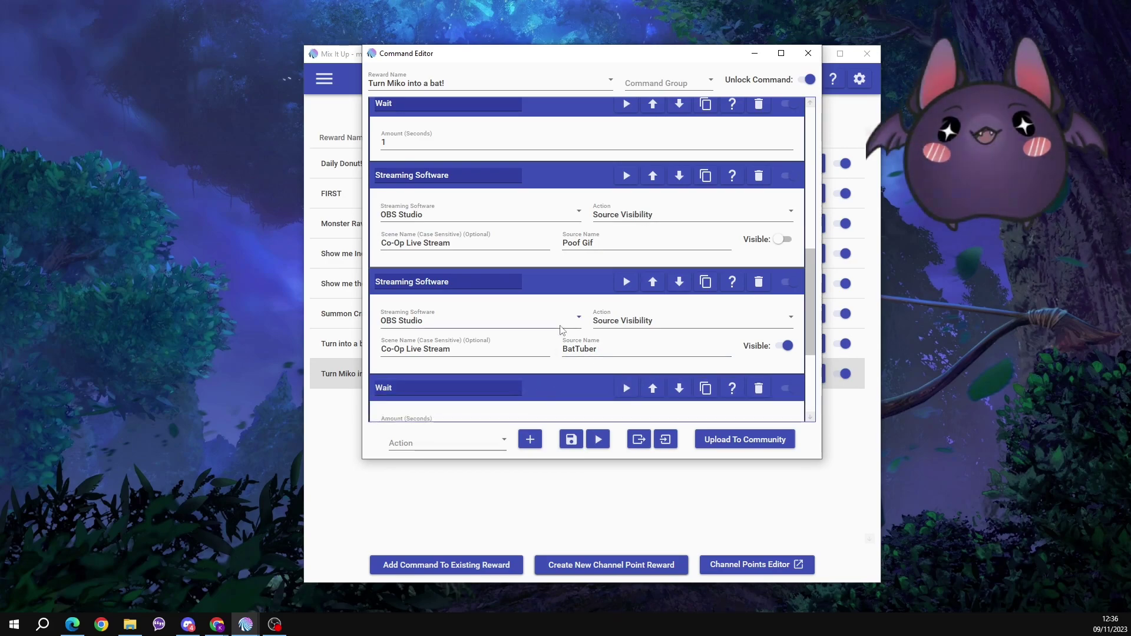
scroll(561, 330, down, 2)
scroll(661, 355, down, 1)
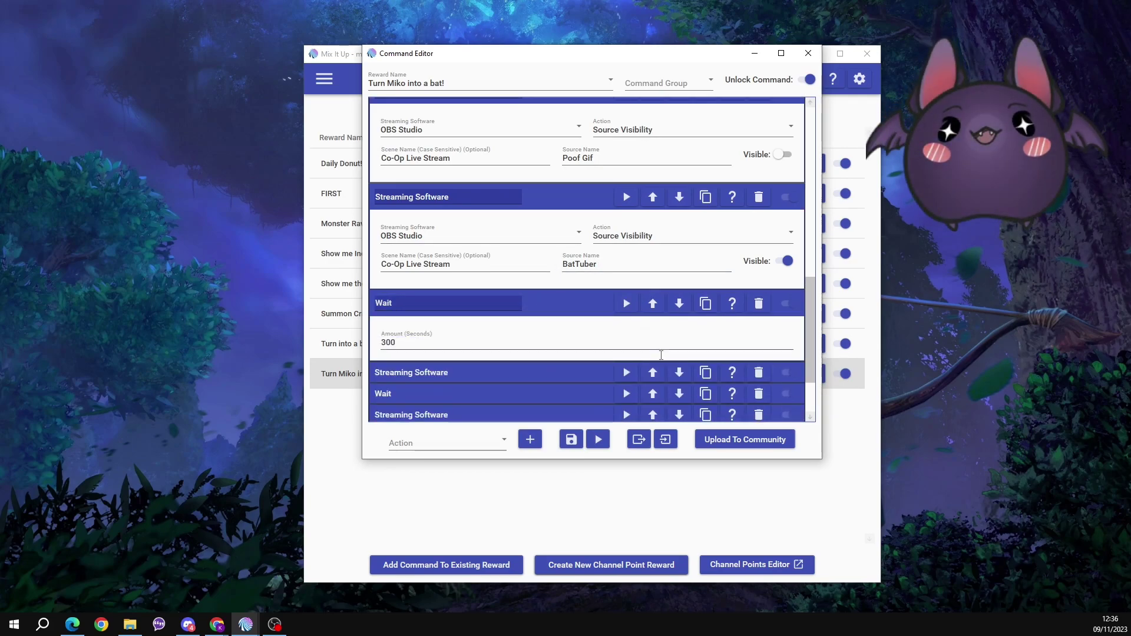
Step: Expand the Streaming Software action after the second Wait and the third Wait action to examine their source visibility and delay
click(586, 370)
scroll(588, 376, down, 2)
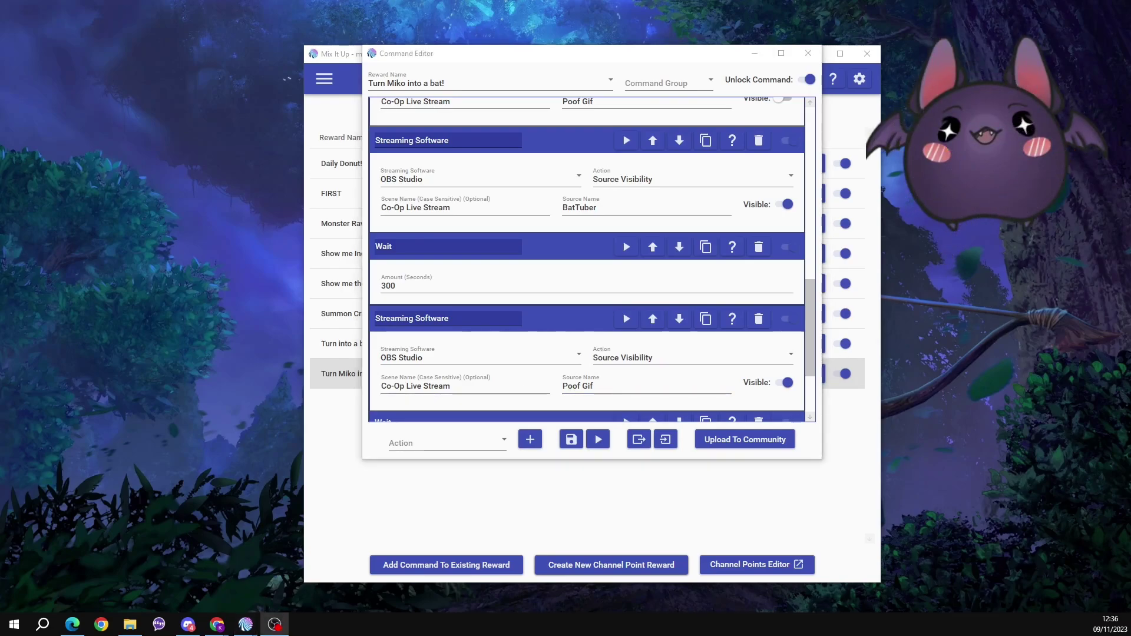
scroll(487, 369, down, 2)
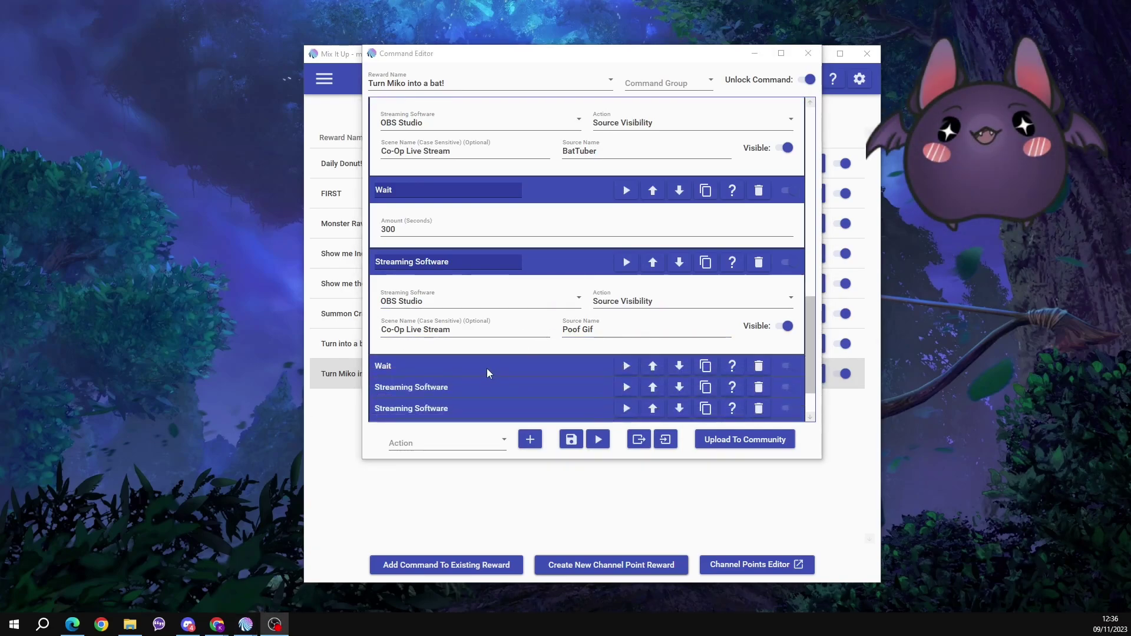
click(486, 369)
scroll(489, 354, down, 2)
scroll(500, 318, down, 2)
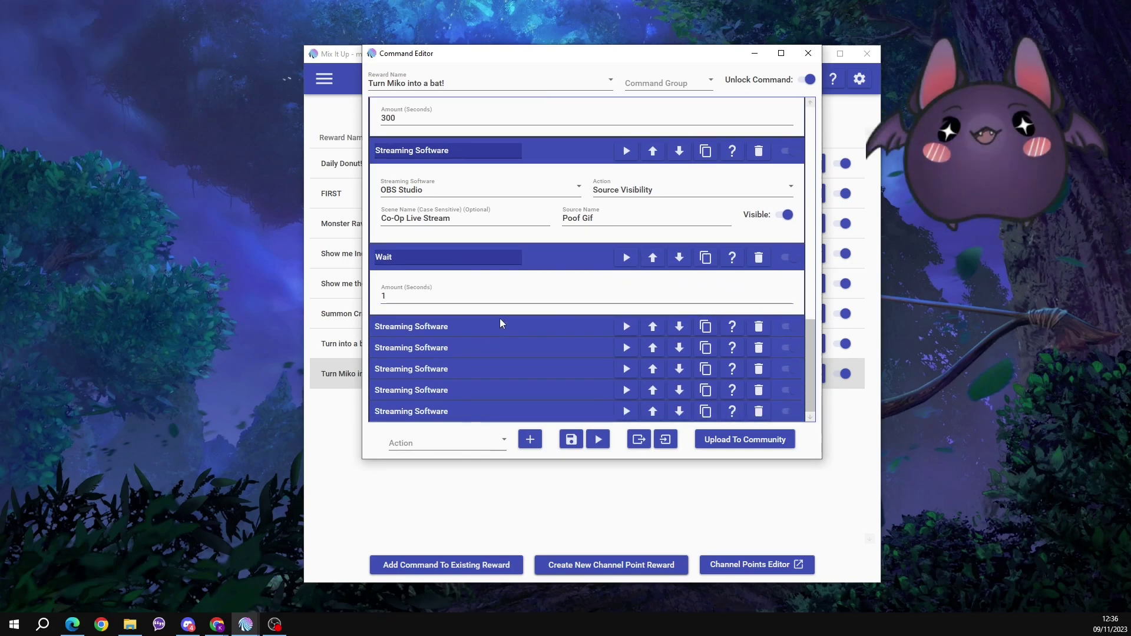
Step: Expand the first two Streaming Software actions after the third Wait to examine their source names and visibility settings
click(500, 323)
scroll(556, 342, down, 2)
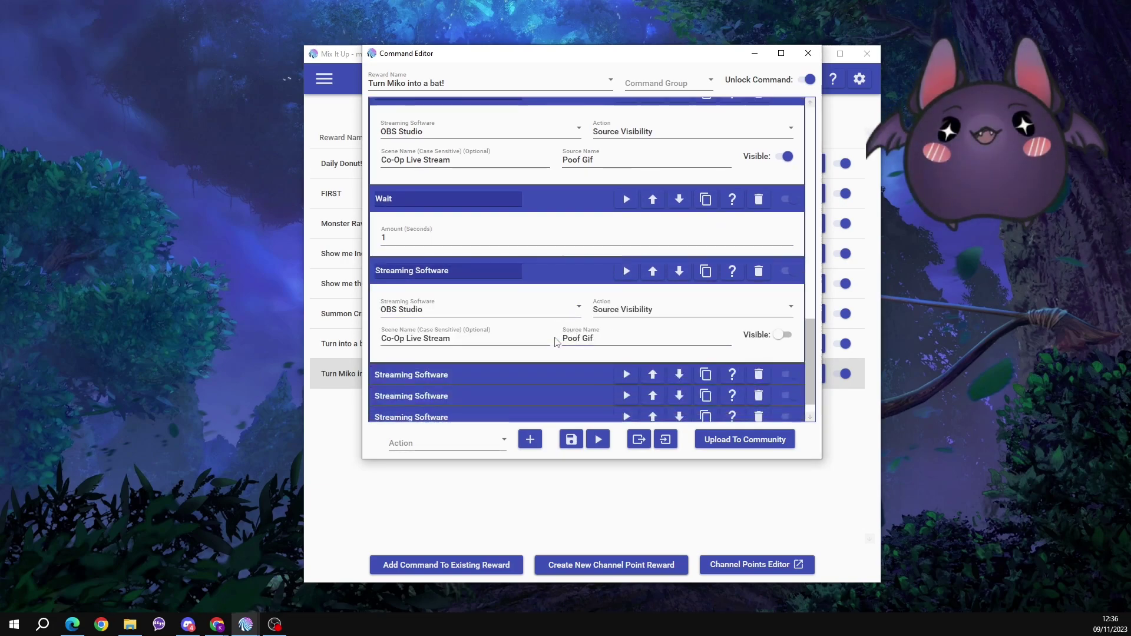
click(554, 375)
scroll(552, 317, down, 2)
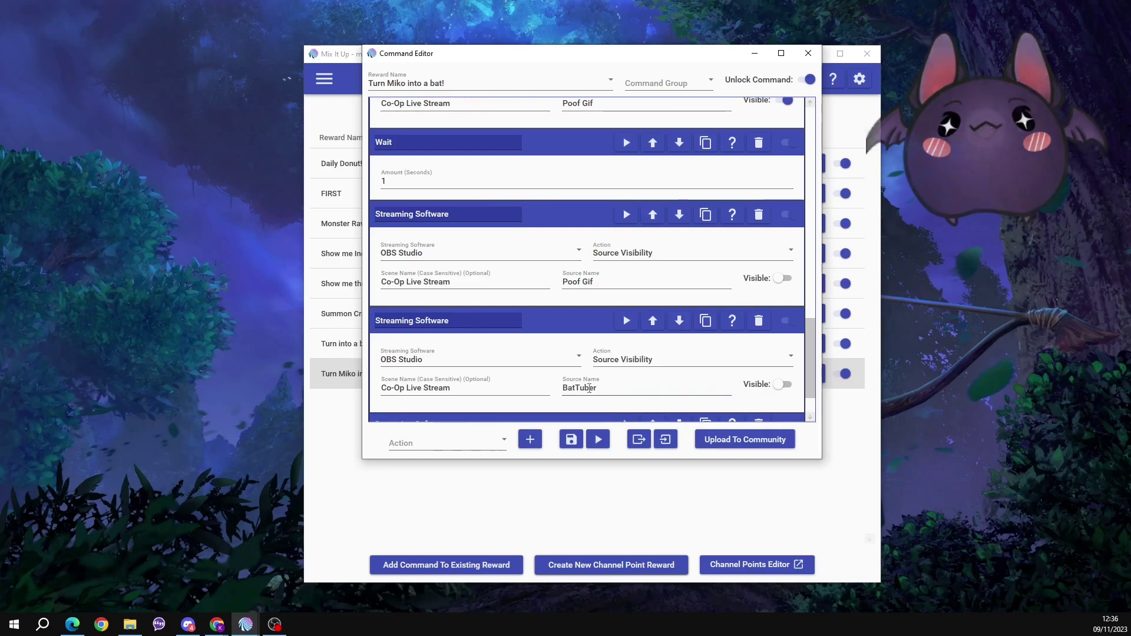
scroll(521, 370, down, 2)
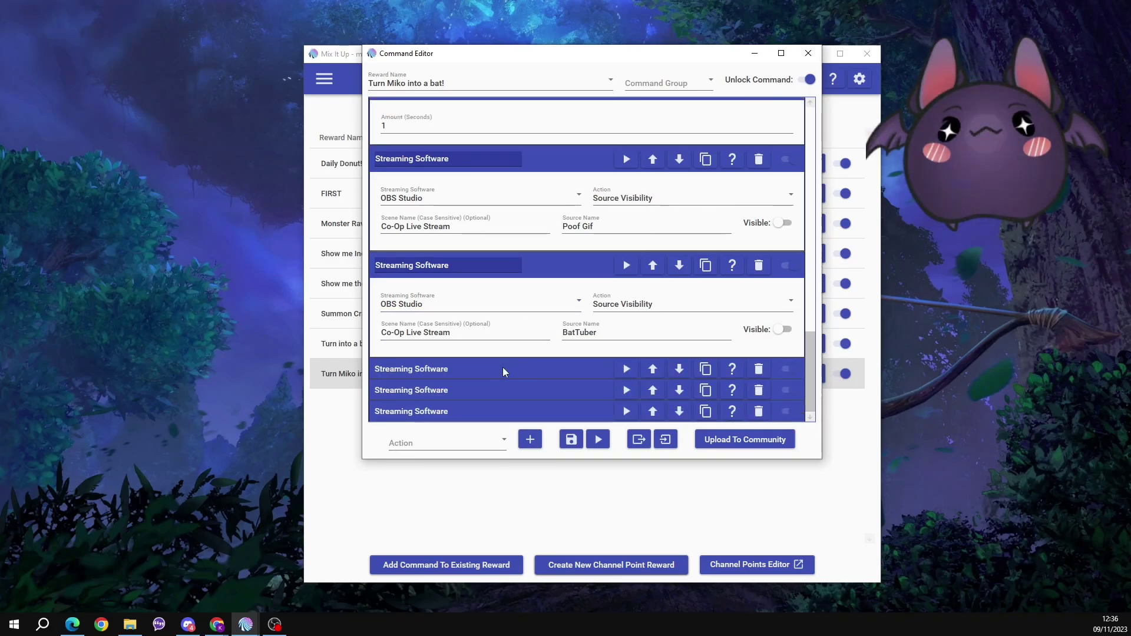
Step: Expand the last three Streaming Software actions to examine their sources and visibility settings, and close the command editor
click(503, 366)
scroll(589, 354, down, 2)
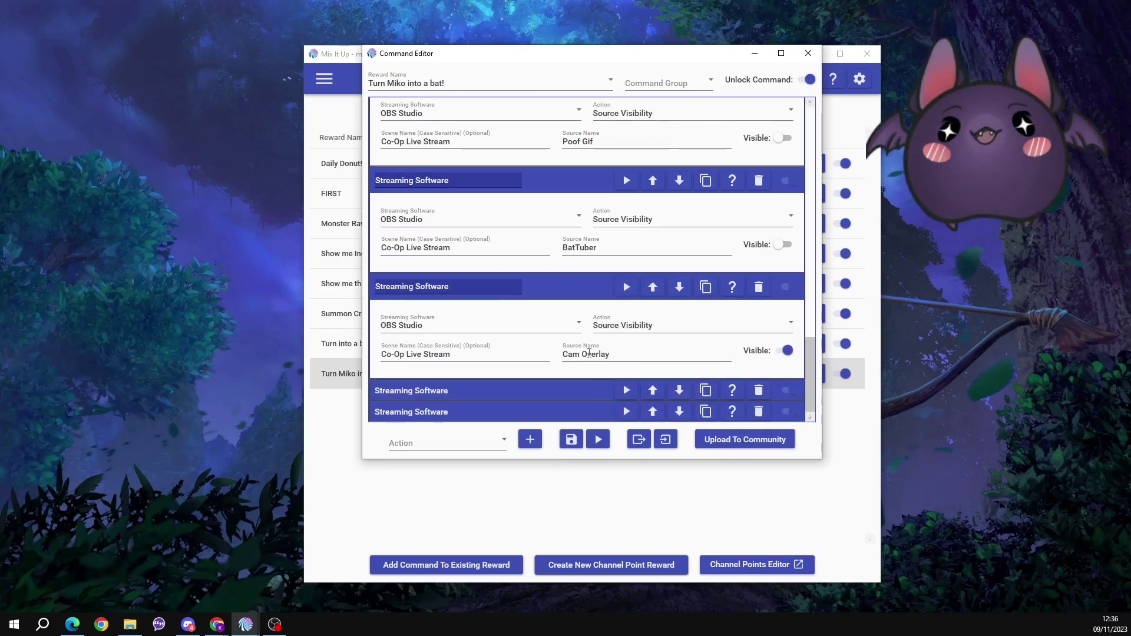
click(547, 390)
scroll(589, 372, down, 3)
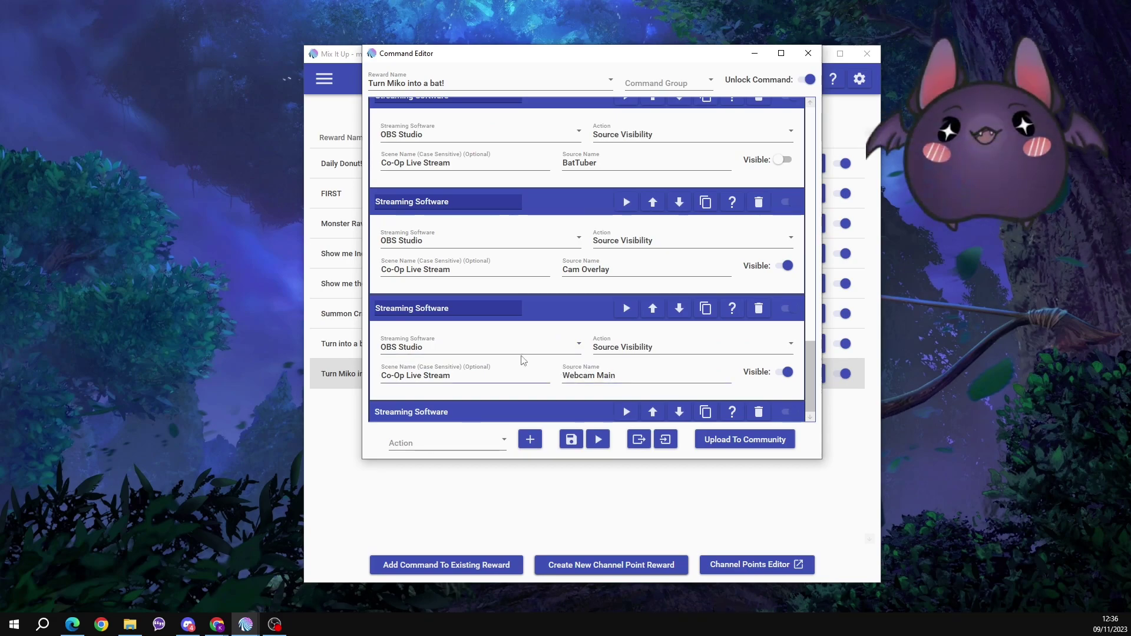
click(518, 409)
scroll(543, 350, down, 2)
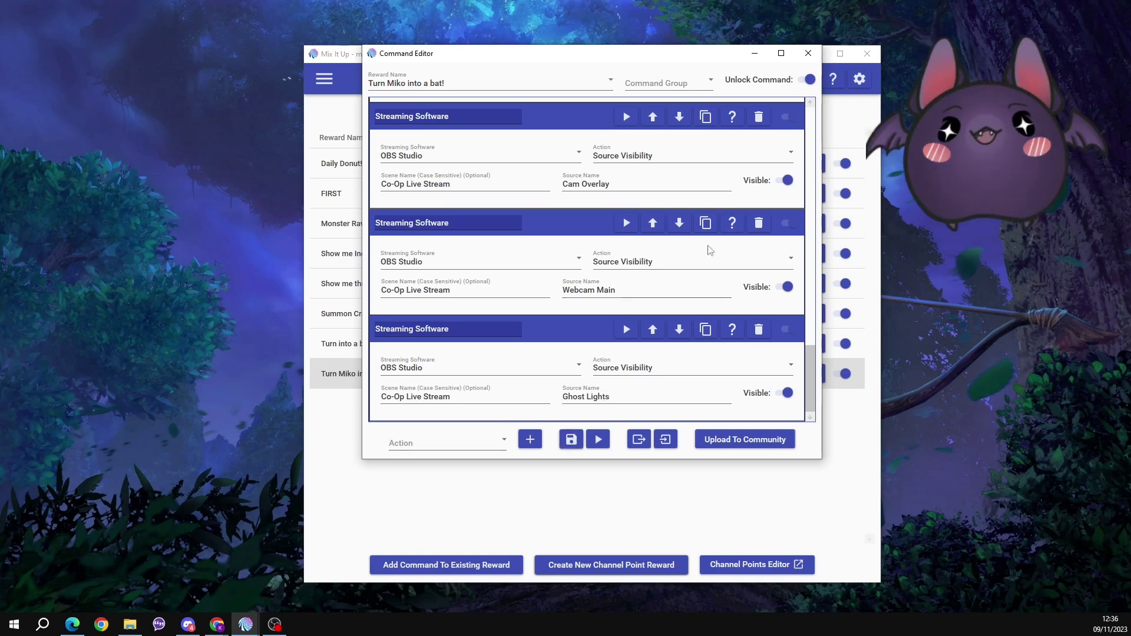
click(807, 54)
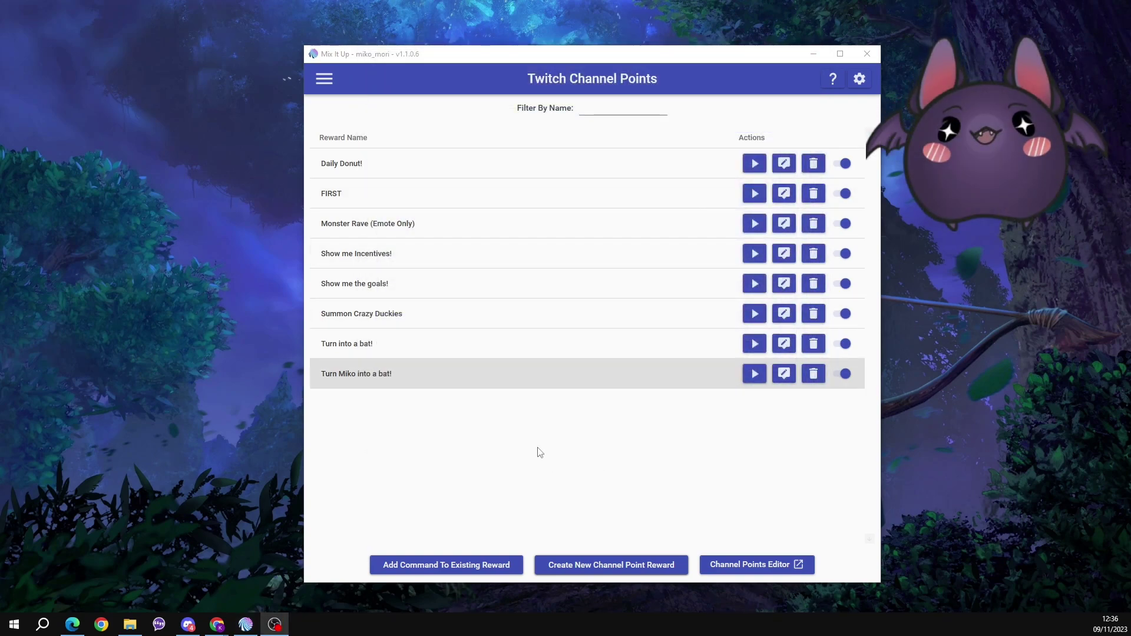